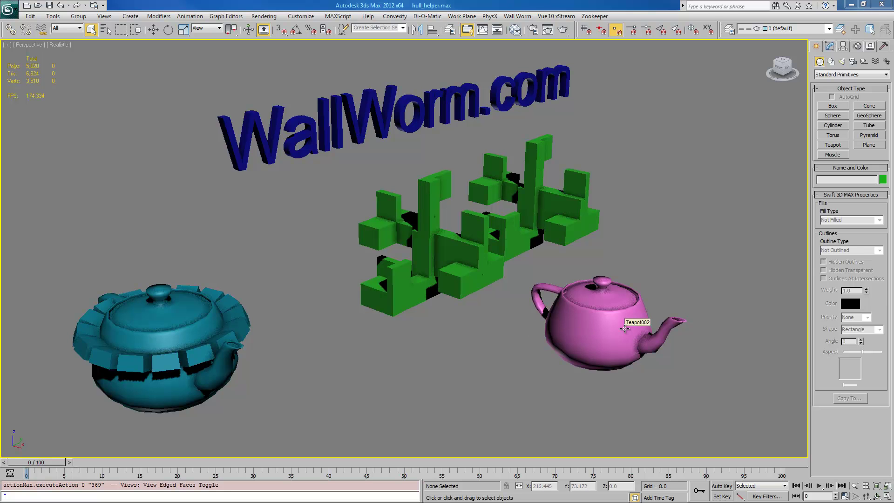
- Select the pink teapot and display the viewport with edged faces, framing the teapot closely
click(624, 329)
key(F4)
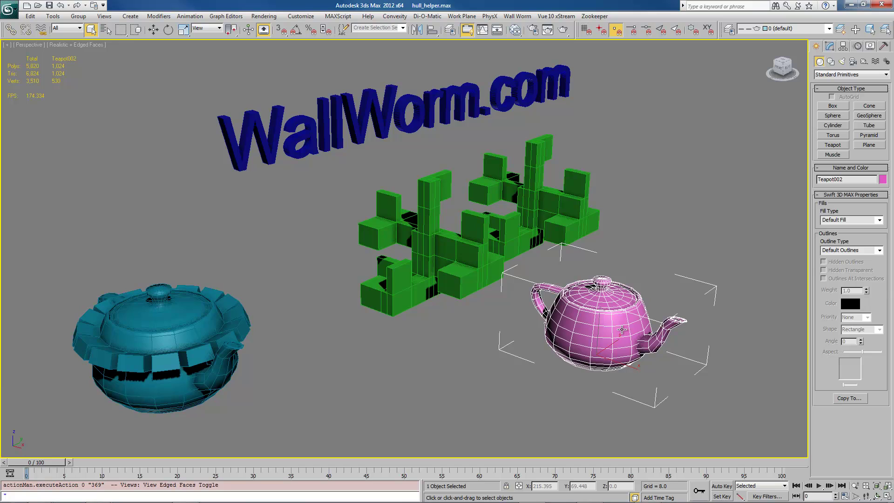
middle_drag(625, 329, 460, 302)
scroll(443, 301, up, 5)
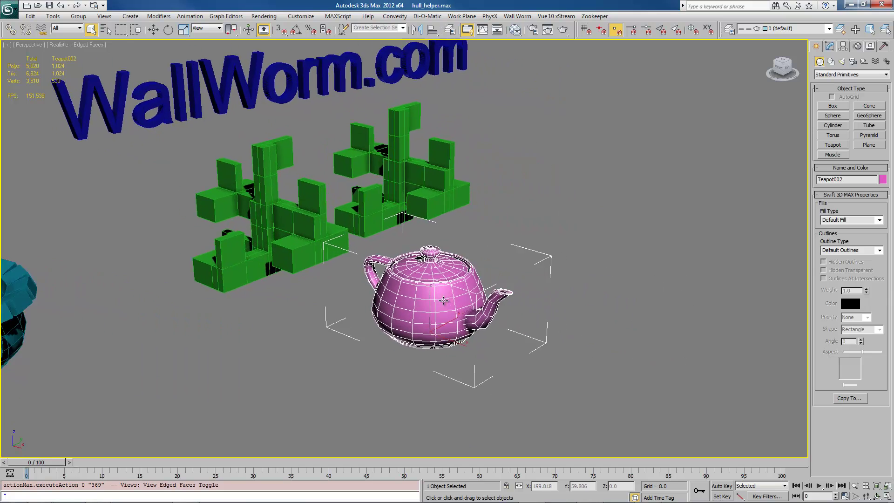
scroll(442, 300, up, 3)
scroll(414, 266, down, 2)
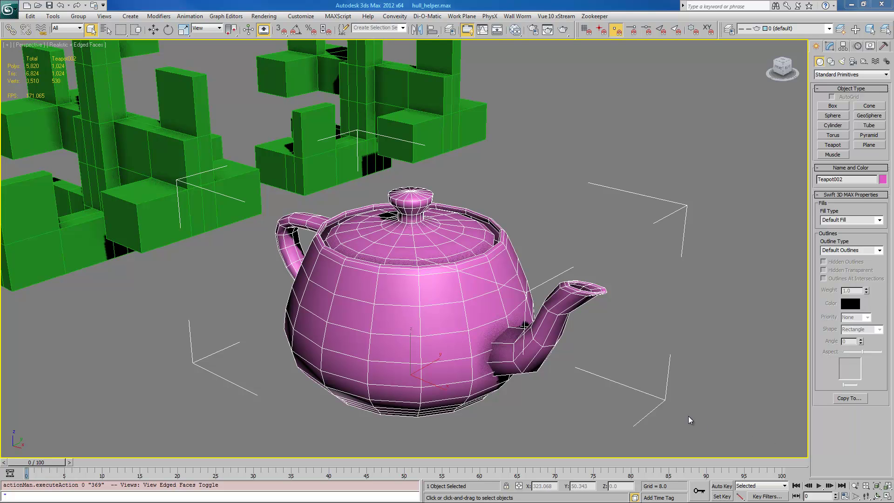
- Apply the PhysX RBody modifier to the pink teapot and convert its convex physical mesh to a custom mesh
click(830, 46)
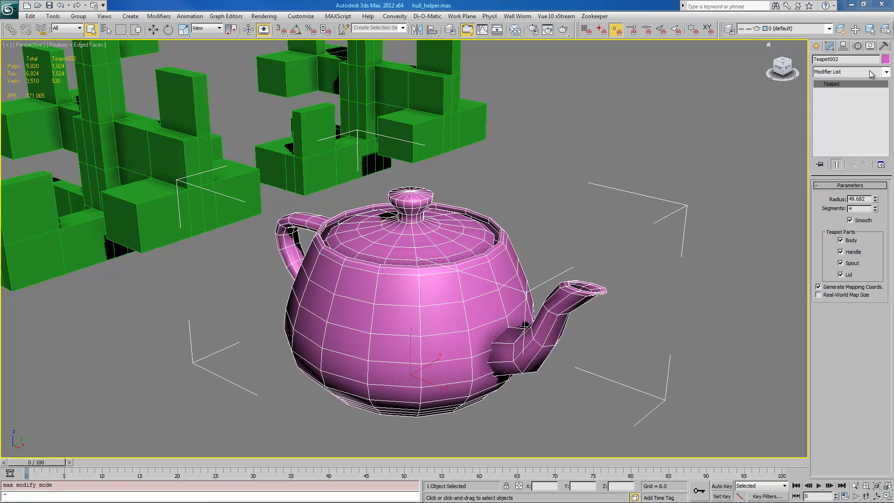
click(885, 73)
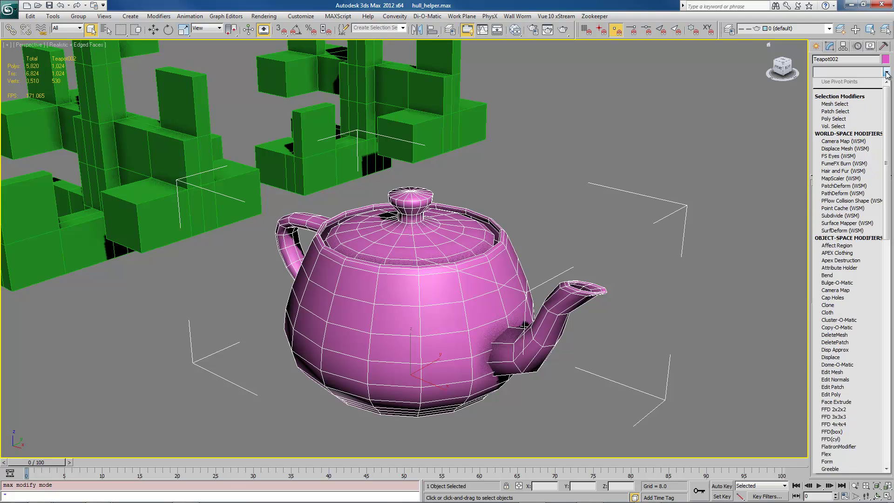
drag(889, 130, 889, 281)
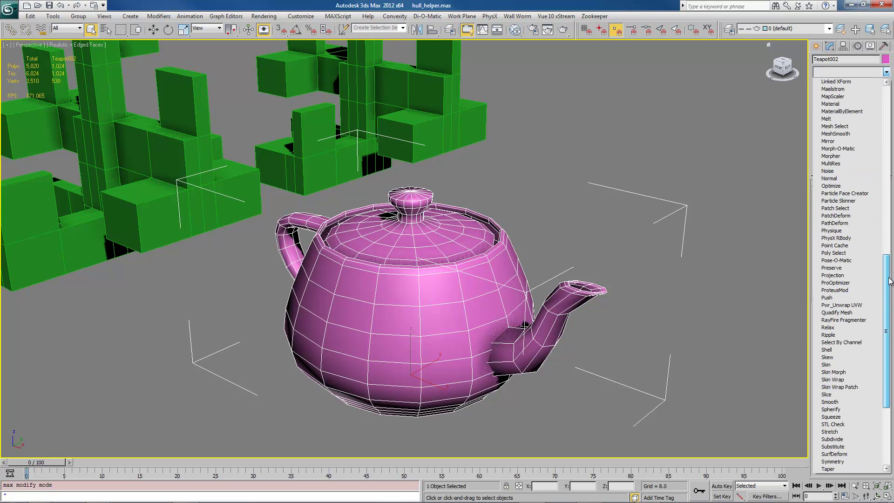
click(838, 238)
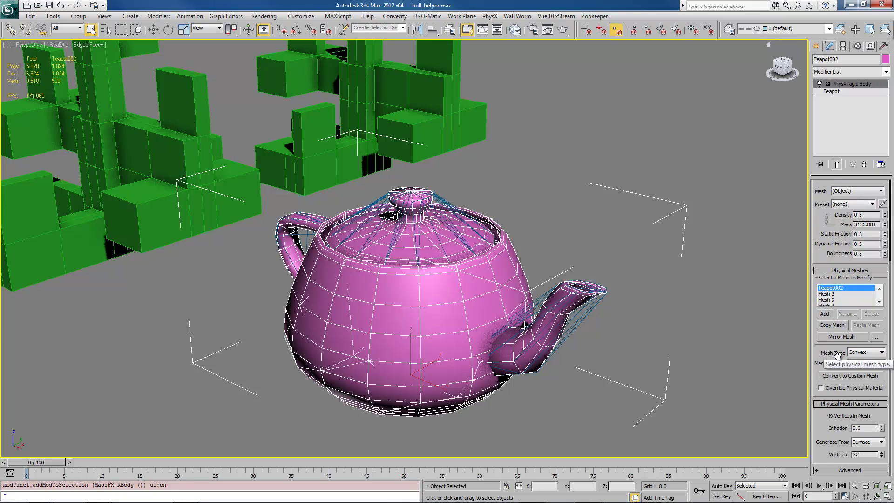
click(856, 377)
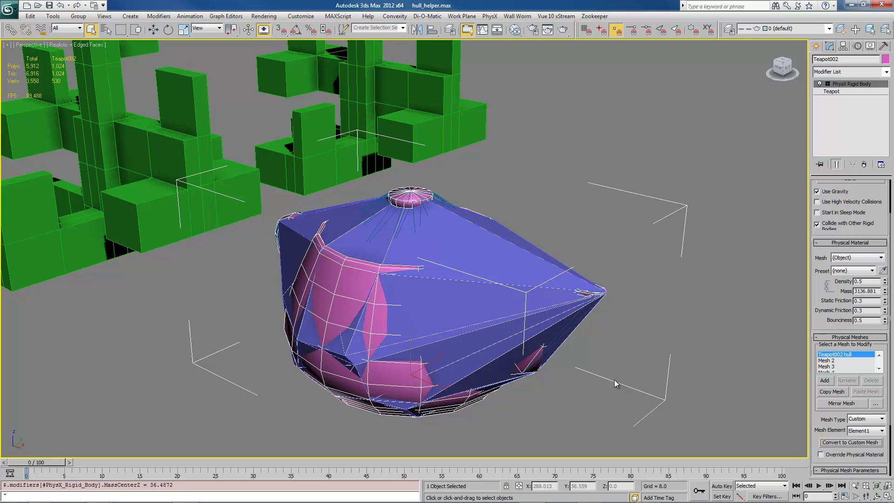
- Move the generated hull mesh away from the teapot so both shapes can be compared side by side
key(w)
drag(437, 237, 557, 114)
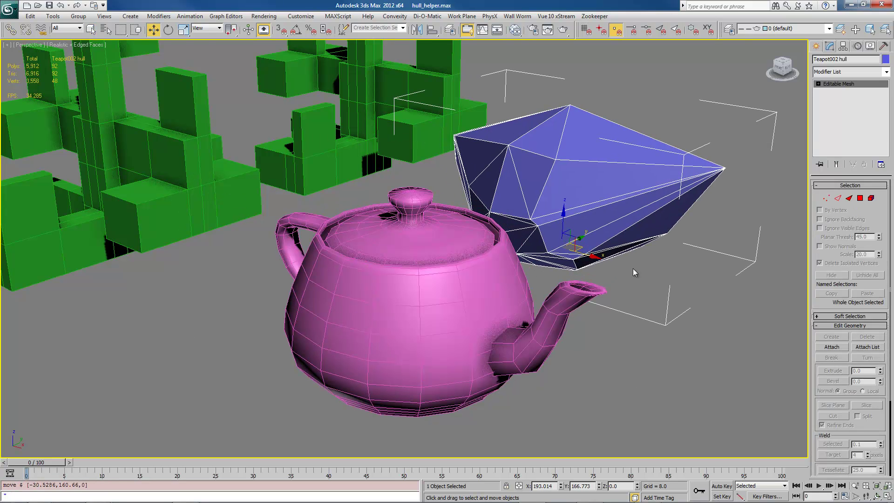
alt+middle_drag(585, 266, 567, 260)
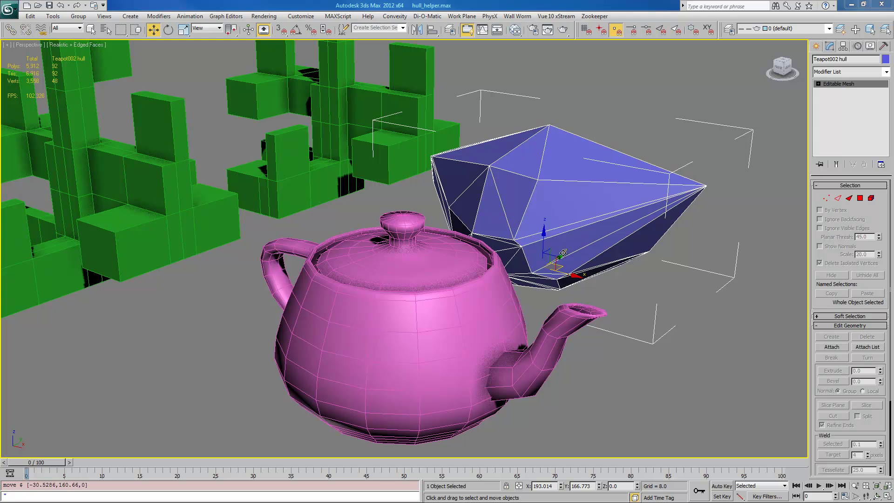
- Move the hull mesh back over the teapot and make it see-through to compare it with the teapot's shape
drag(562, 253, 426, 385)
key(alt+x)
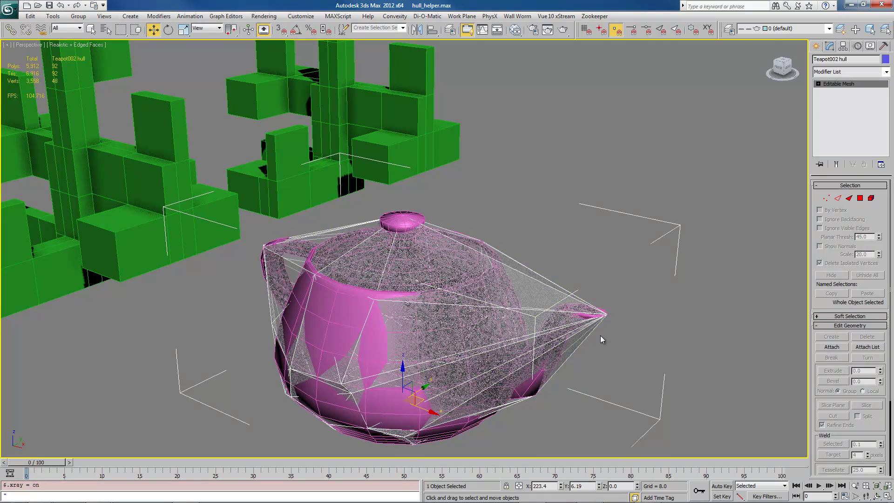
alt+middle_drag(595, 337, 614, 324)
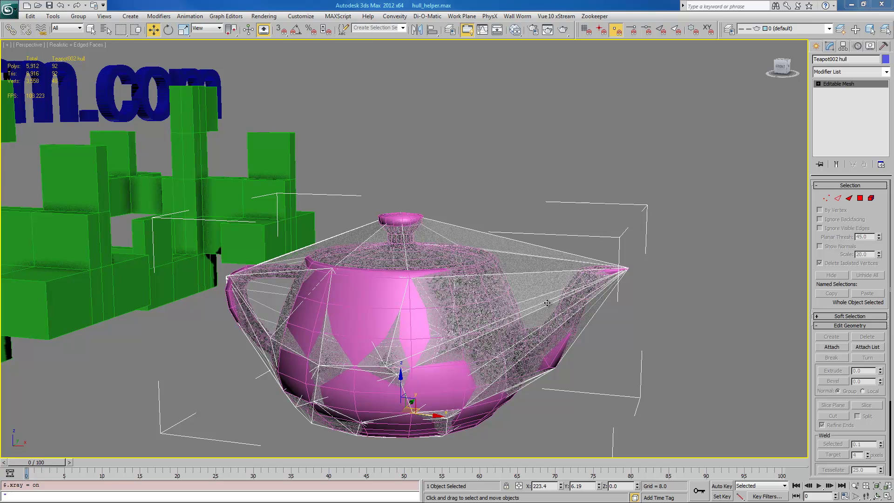
alt+middle_drag(547, 303, 524, 308)
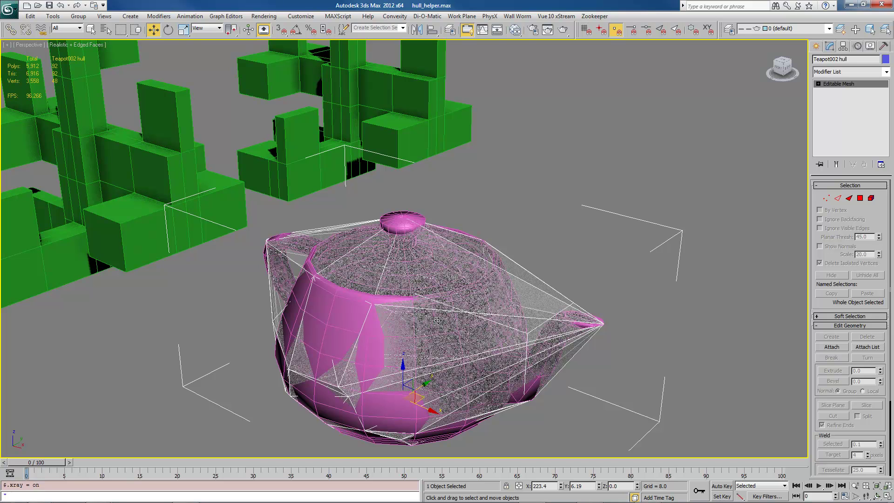
alt+middle_drag(398, 331, 491, 294)
middle_drag(363, 295, 502, 293)
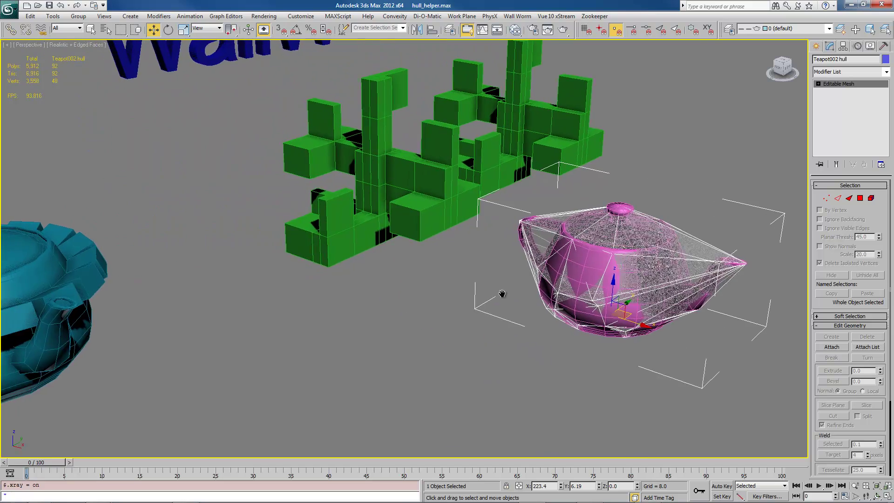
- Delete the hull mesh surrounding the pink teapot
click(502, 293)
key(z)
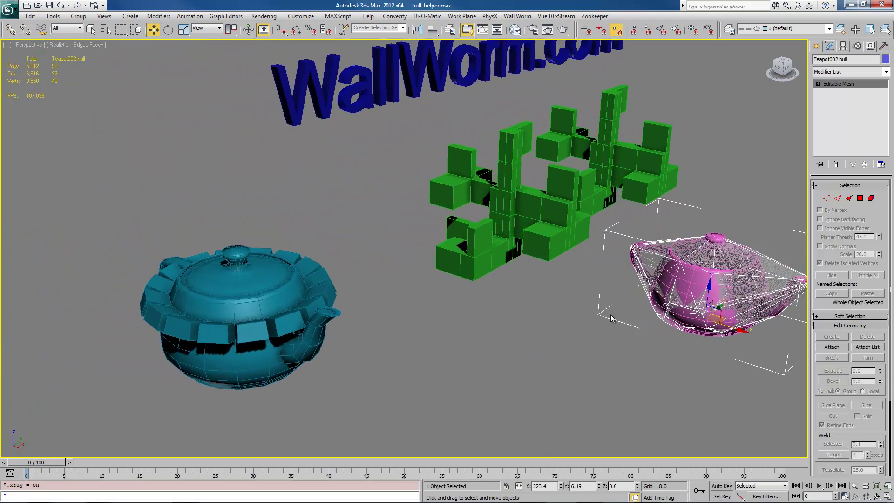
scroll(578, 387, up, 5)
click(640, 298)
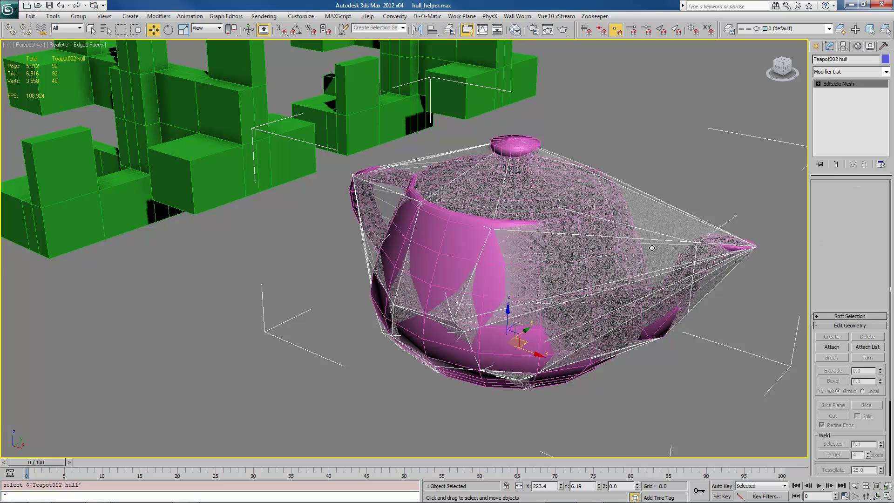
key(Delete)
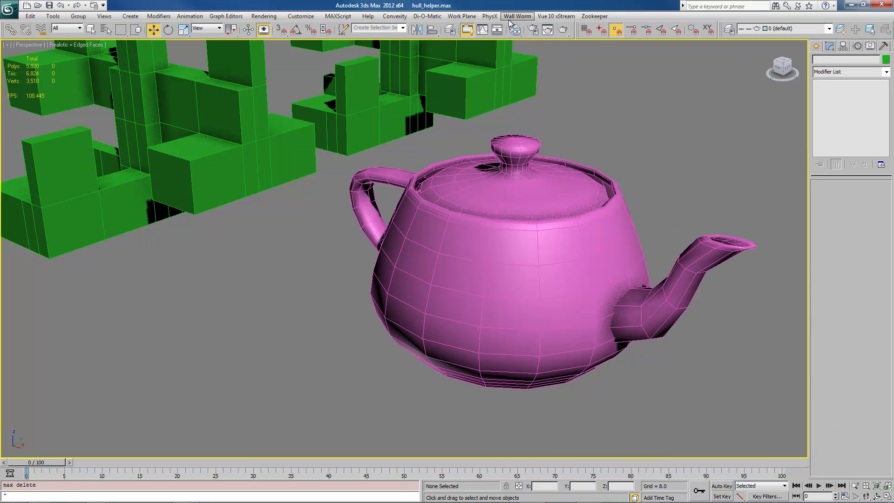
- Open Wall Worm Model Tools and pick the pink teapot as the model
click(522, 18)
click(536, 25)
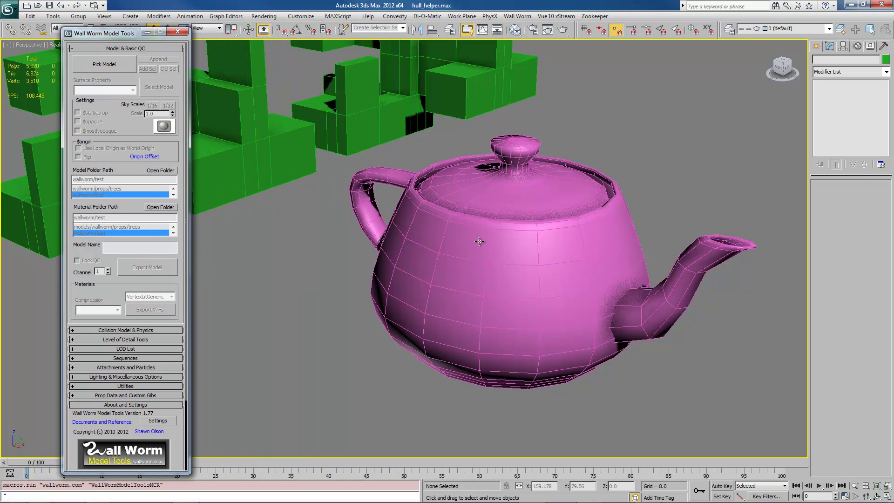
click(475, 258)
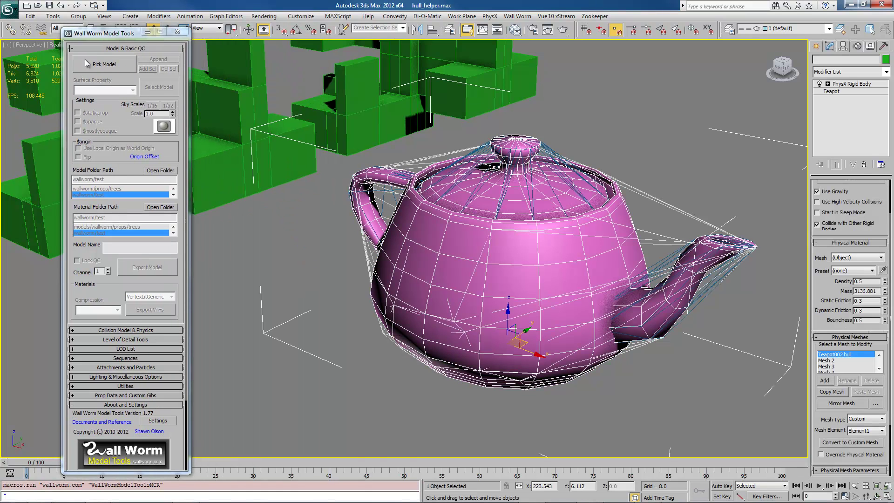
click(476, 258)
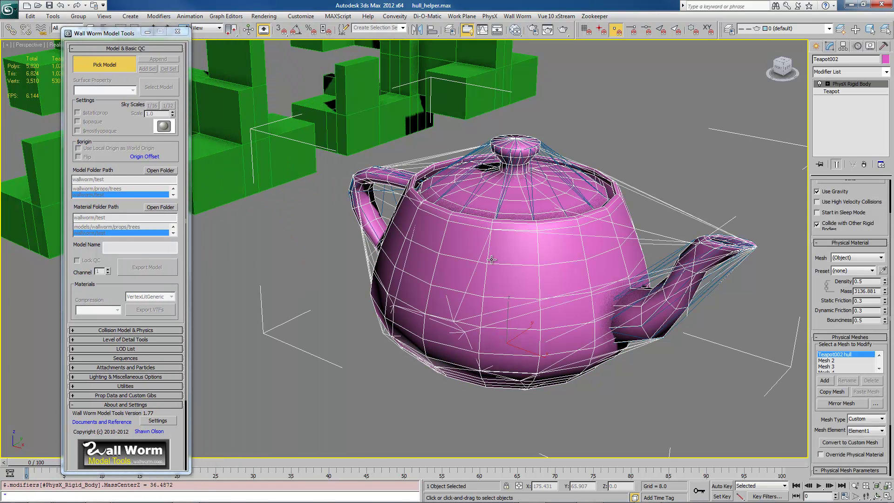
- Remove the PhysX Rigid Body modifier from the teapot's modifier stack
right_click(843, 82)
click(805, 97)
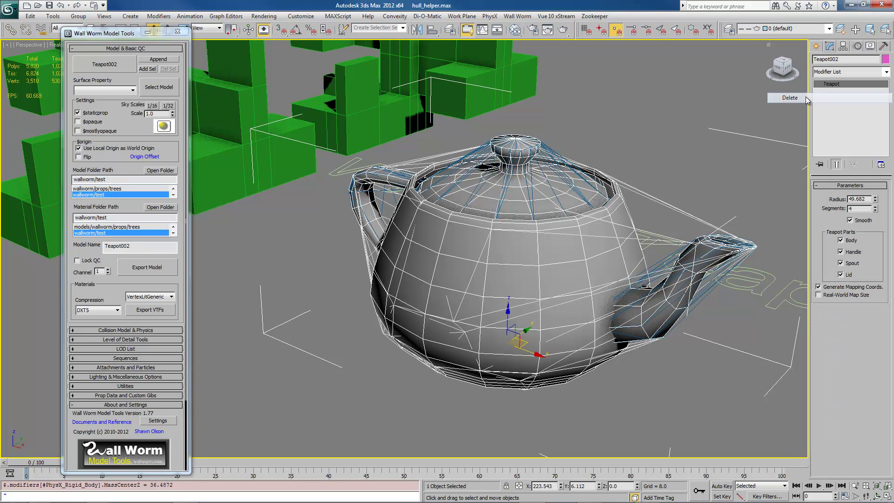
middle_drag(590, 276, 624, 318)
- Show the Collision Model & Physics settings in Wall Worm Model Tools
click(109, 73)
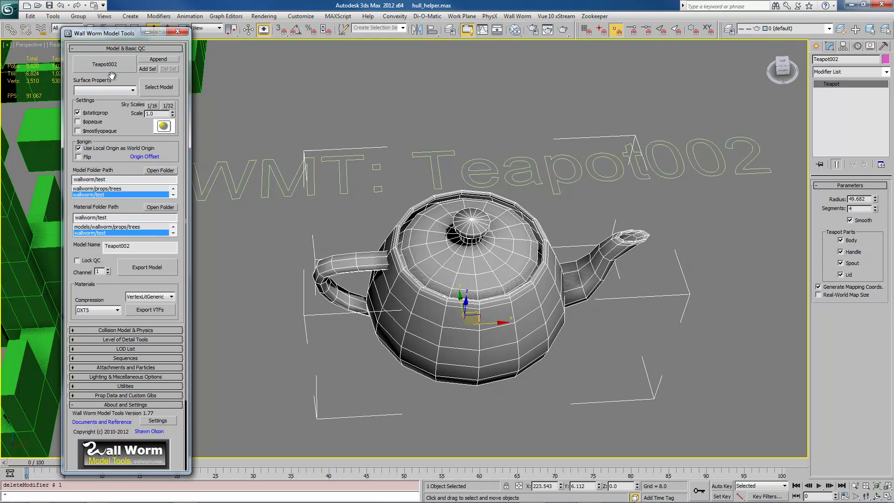
scroll(116, 289, down, 2)
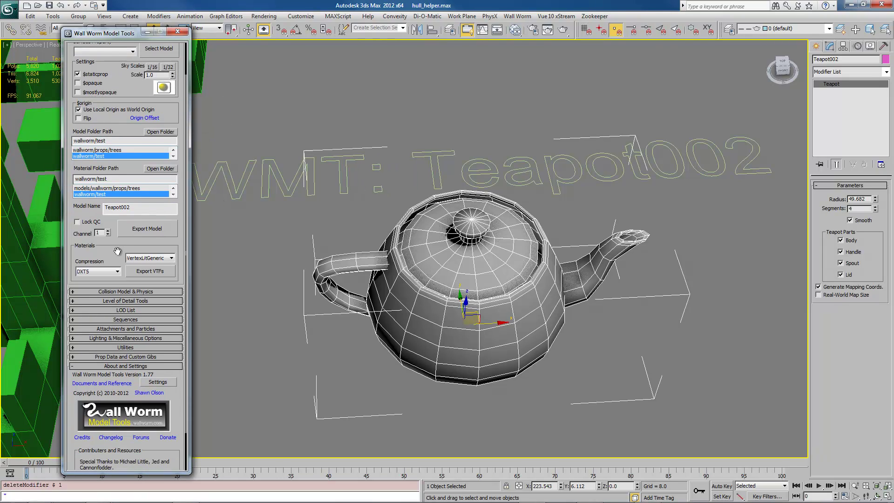
click(104, 292)
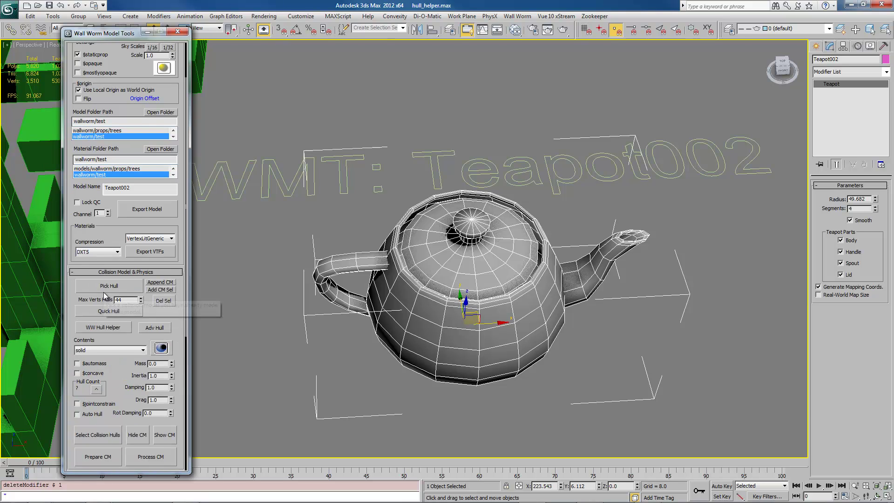
scroll(167, 278, down, 2)
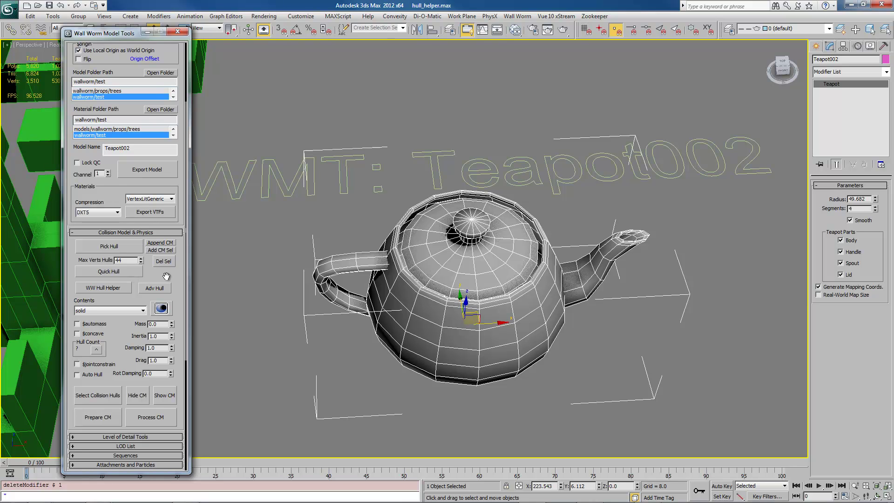
- Convert the teapot to an Editable Poly
click(601, 342)
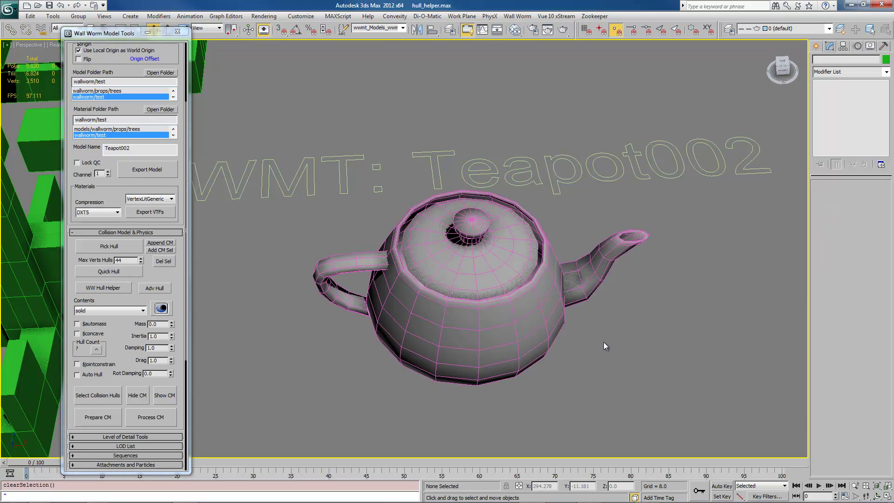
click(468, 228)
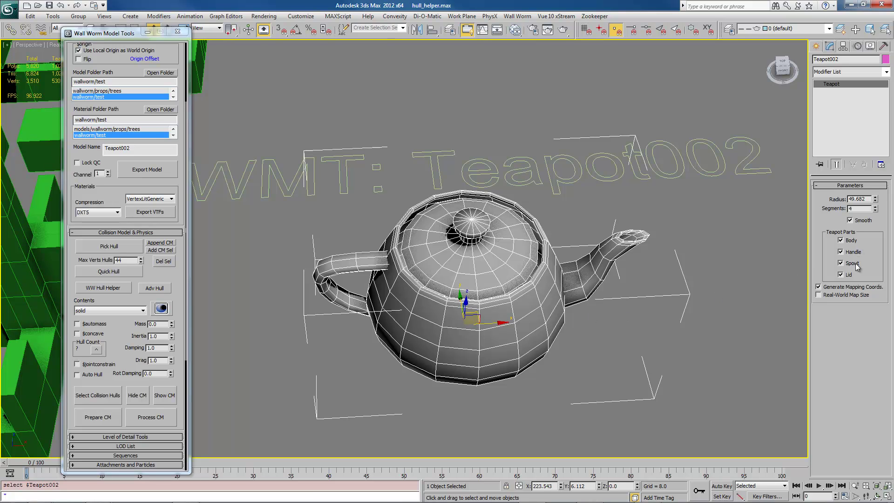
right_click(479, 286)
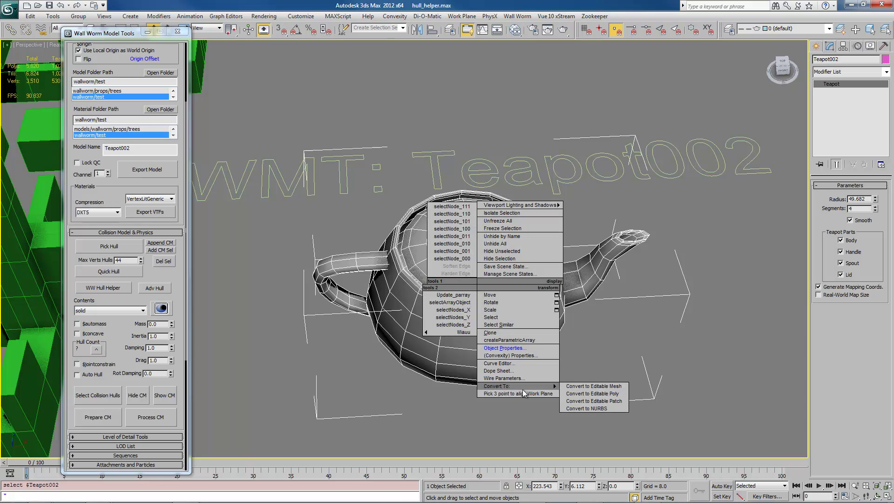
mouse_move(530, 386)
click(600, 394)
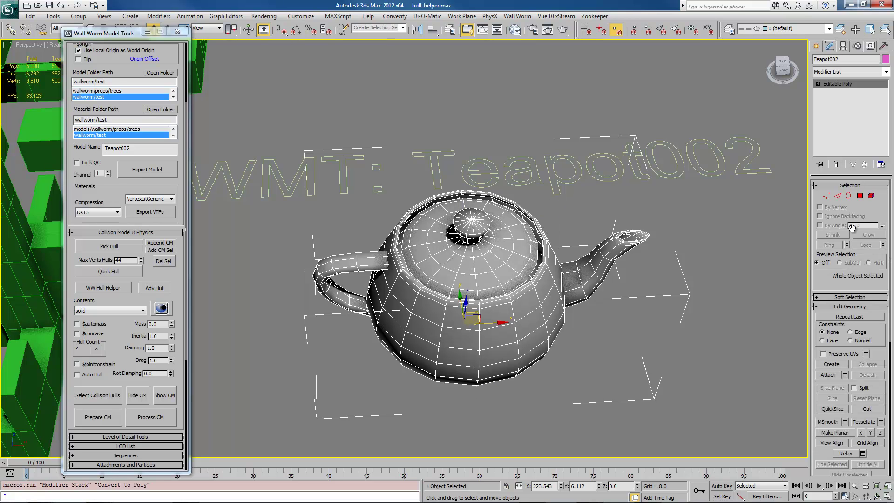
- Examine the teapot's separate elements, including body and lid, by selecting them at element level, and return to object level
click(871, 197)
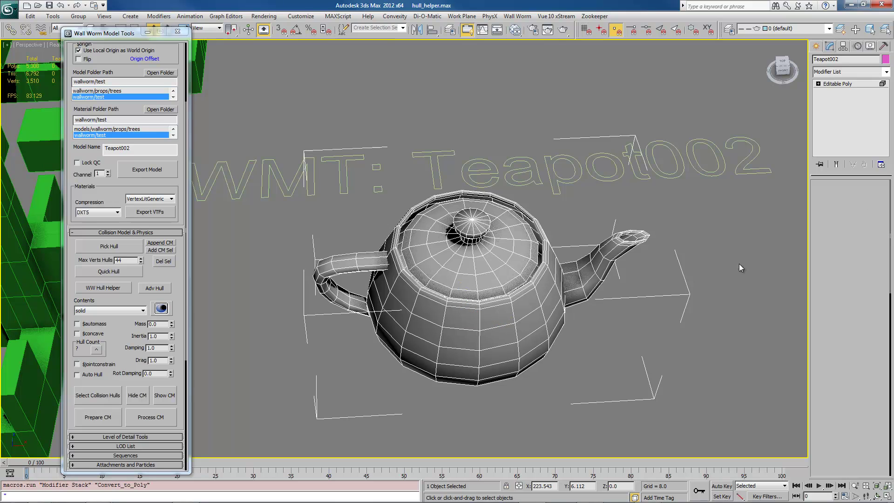
click(512, 248)
click(544, 277)
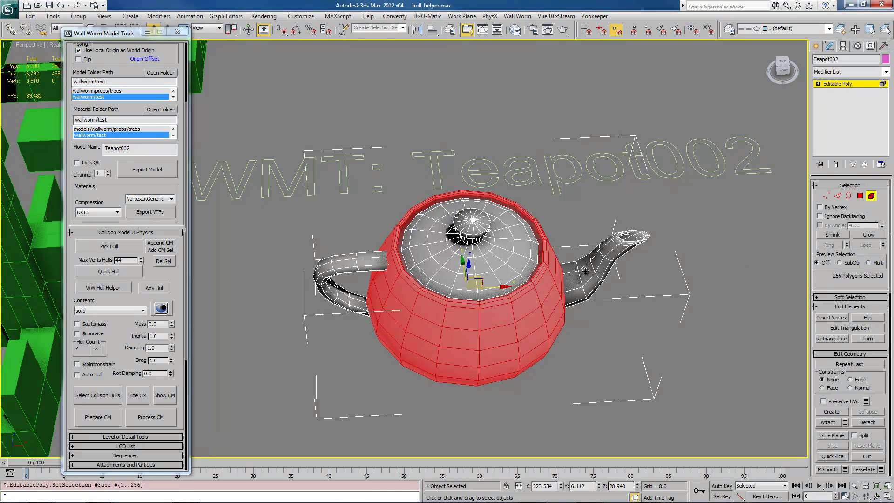
click(586, 271)
click(354, 260)
click(380, 302)
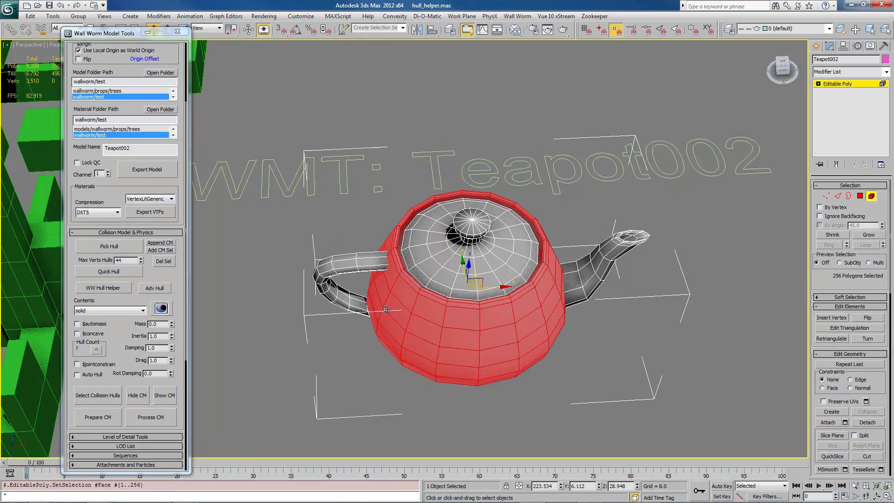
click(427, 264)
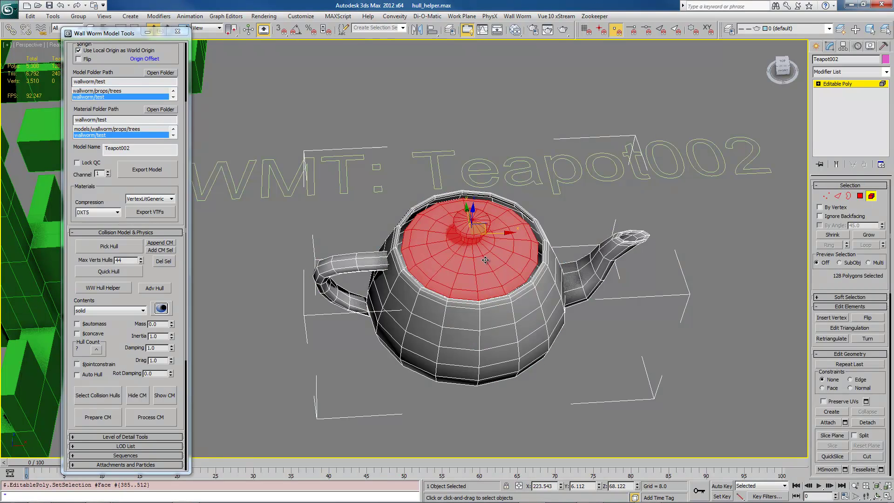
click(871, 196)
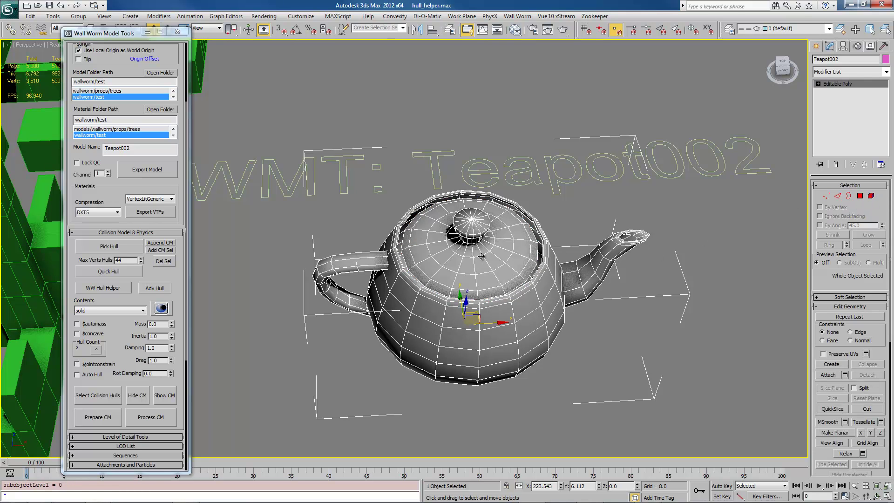
middle_drag(501, 270, 423, 256)
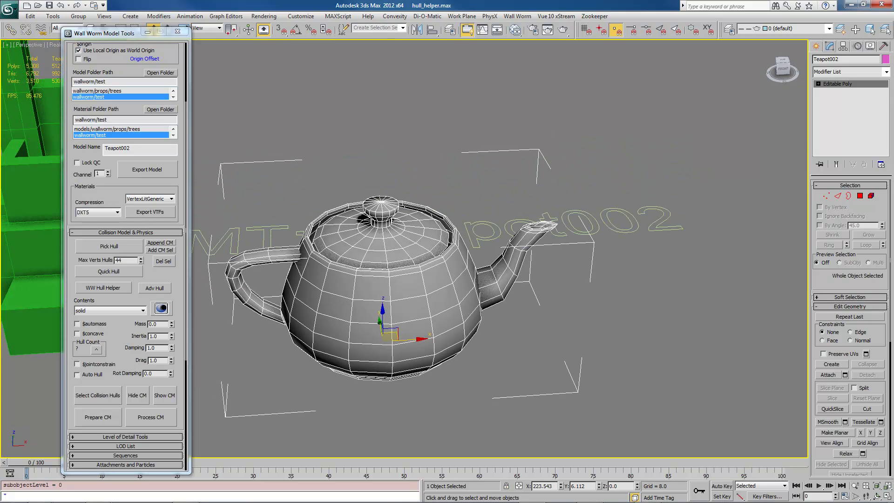
- Create a standard cone beside the teapot's spout, about 115 units high with radii of about 21 and 6.6
click(816, 46)
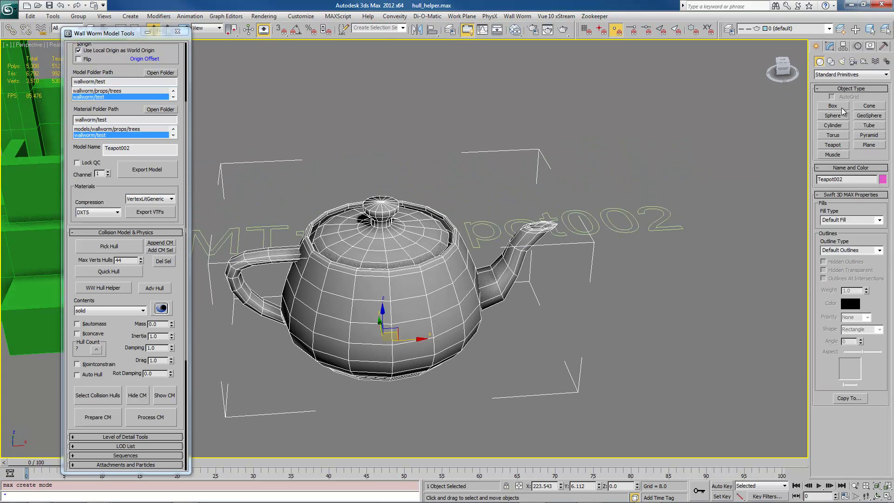
click(868, 106)
drag(616, 361, 666, 367)
click(657, 140)
click(658, 137)
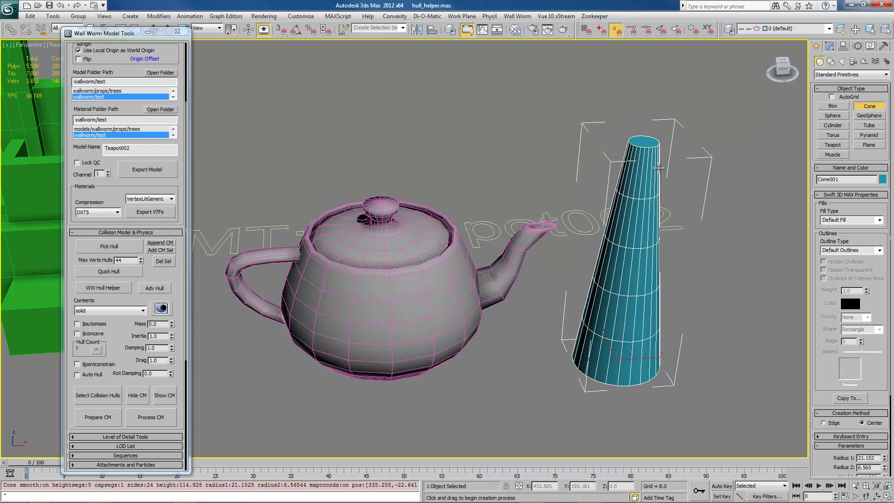
right_click(658, 168)
- Add the selected cone to the Teapot002 model in Wall Worm Model Tools and clear the selection
scroll(125, 75, up, 5)
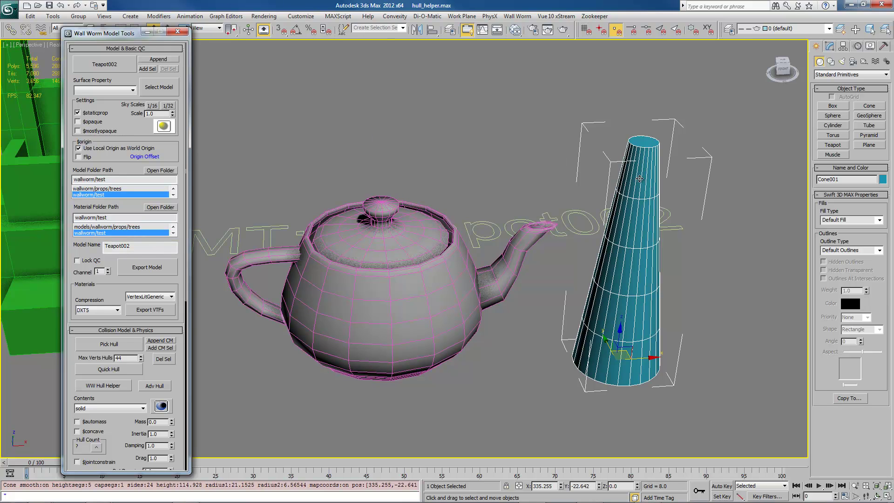
click(147, 68)
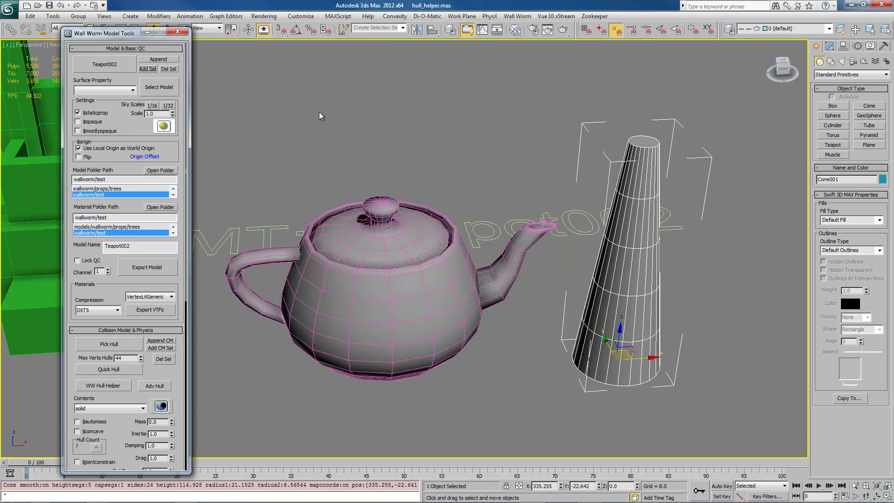
middle_drag(389, 268, 421, 270)
key(ctrl+d)
drag(118, 299, 118, 190)
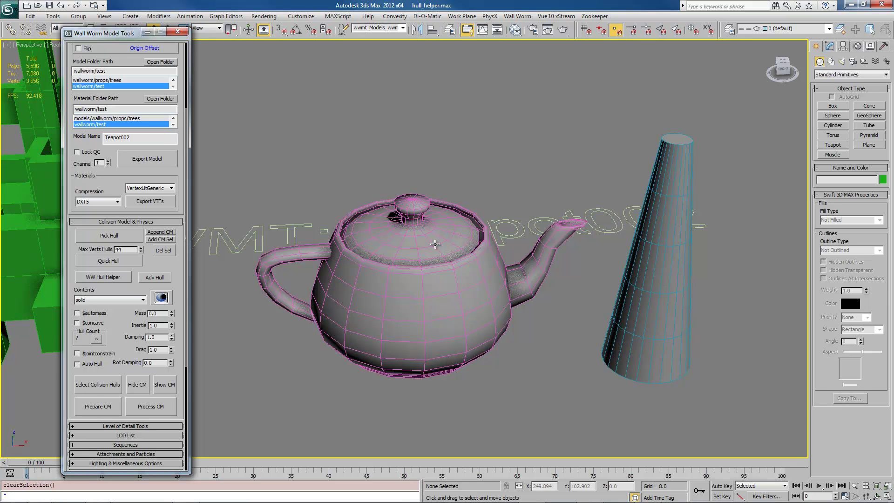
- Convert the cone to an Editable Poly
click(659, 287)
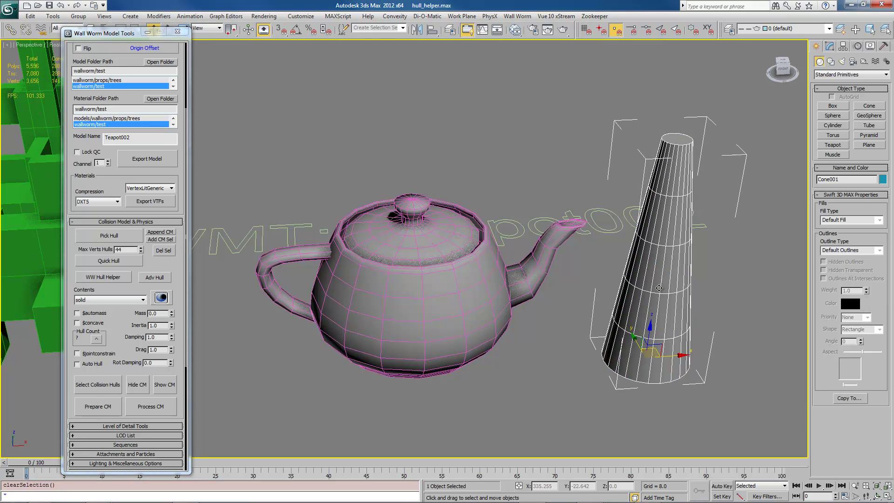
right_click(659, 288)
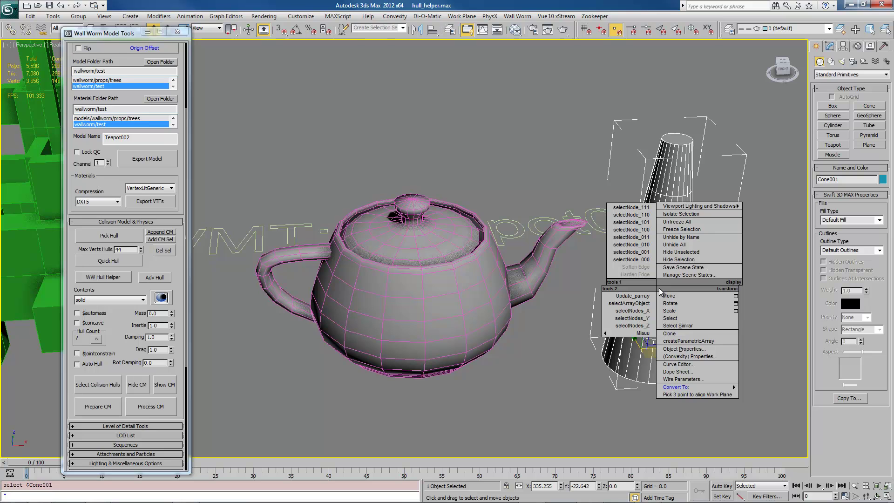
mouse_move(697, 388)
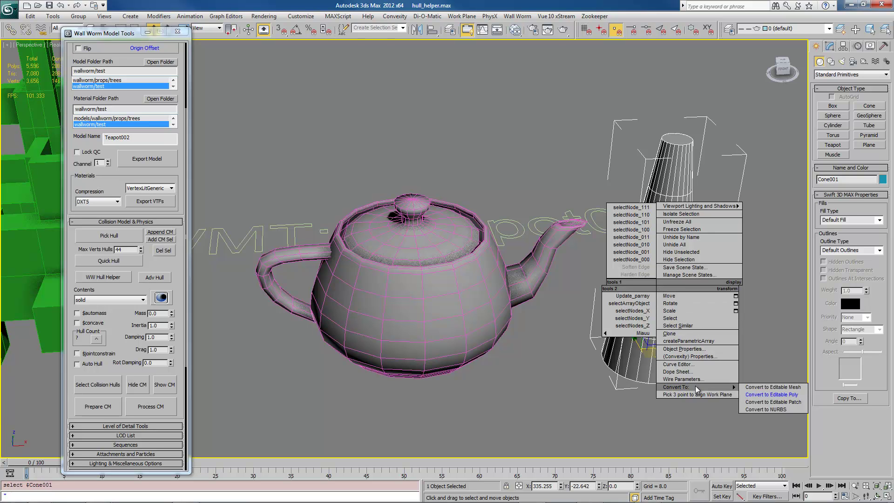
click(771, 394)
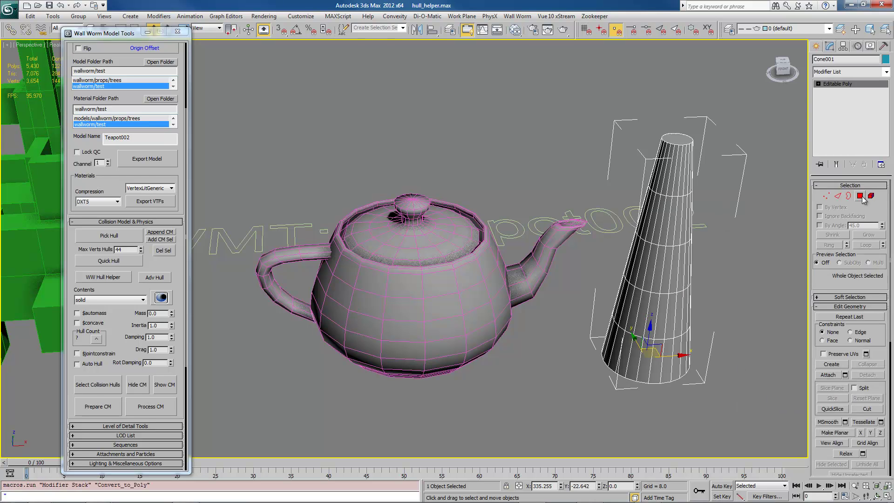
- Select the polygons of the cone's cap and two upper segments and detach them to an element
click(860, 196)
drag(621, 105, 722, 203)
alt+middle_drag(521, 231, 521, 255)
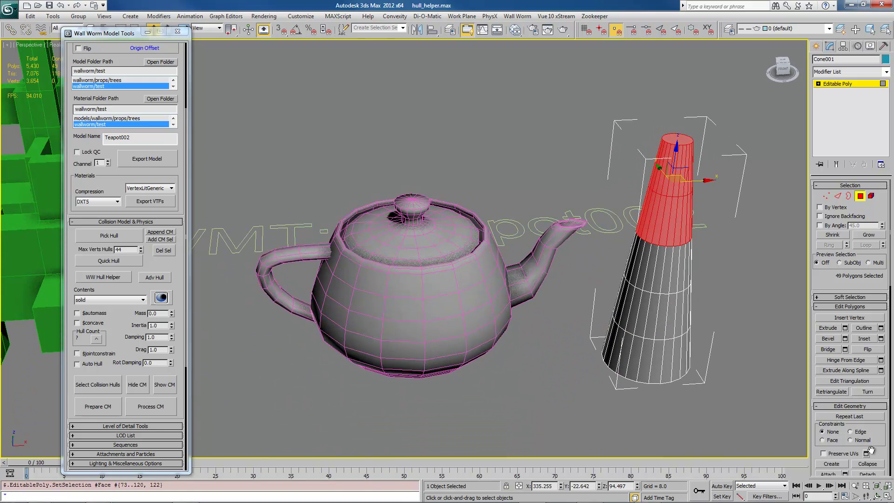
drag(877, 451, 877, 381)
click(867, 405)
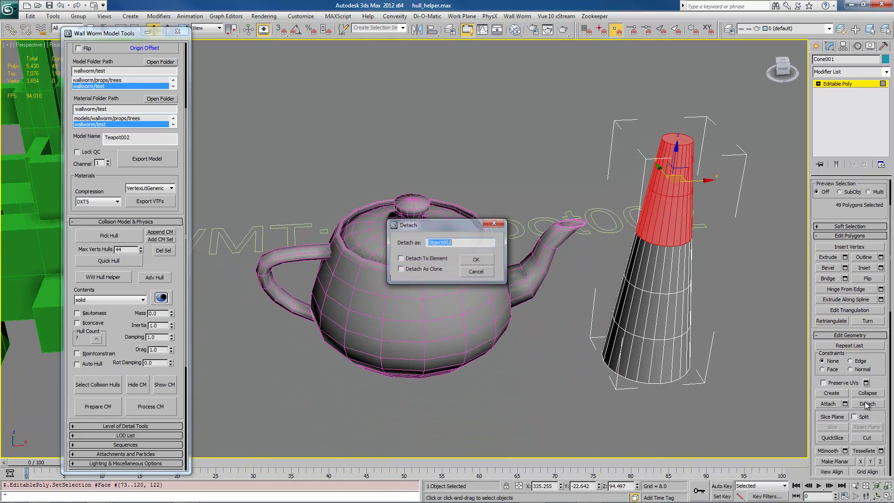
click(417, 259)
click(476, 259)
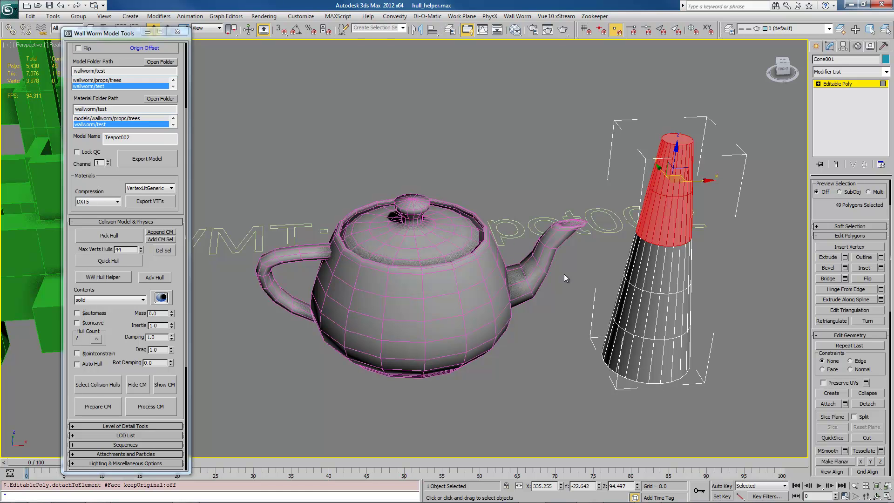
- Check the cone's upper and lower parts by selecting each one at element level
middle_drag(700, 266, 676, 276)
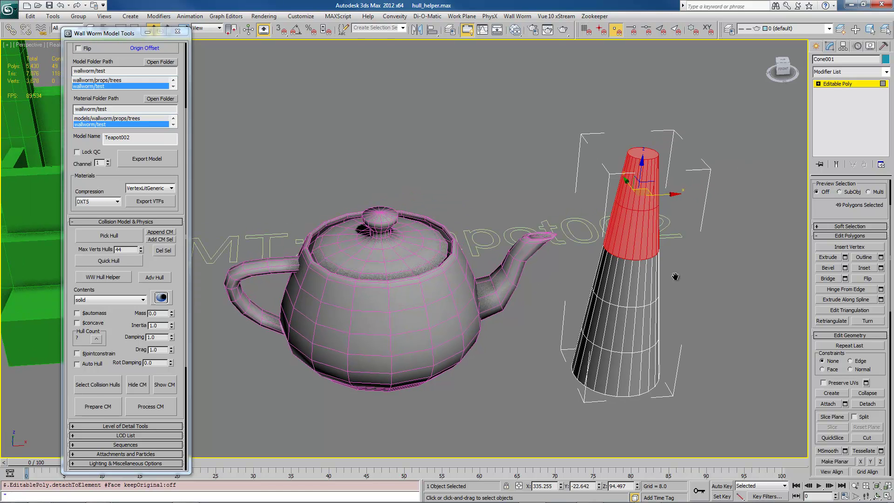
click(818, 85)
click(871, 196)
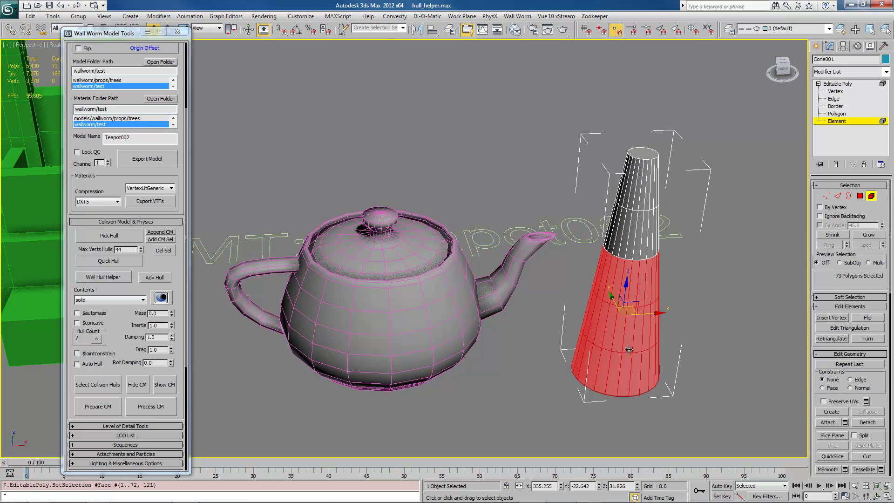
click(630, 227)
click(637, 293)
click(634, 231)
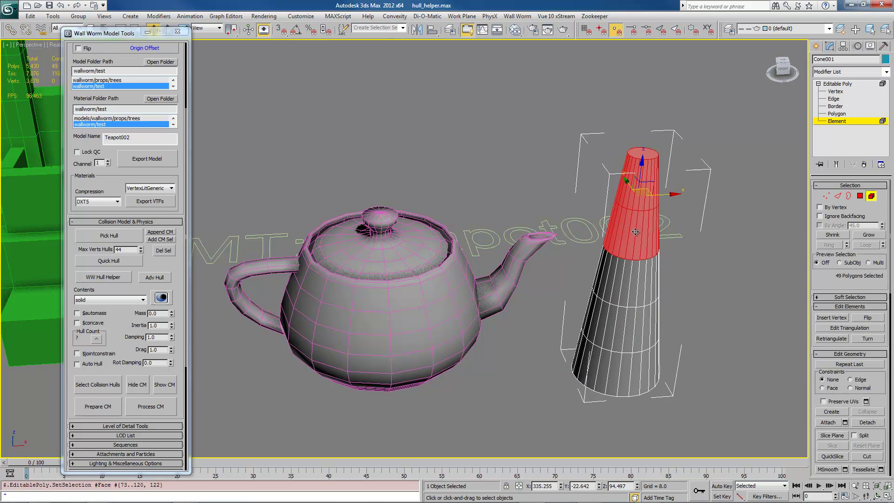
- Scale up the cone's top cap polygon and the edge loop below it so the upper element flares outward
click(860, 196)
click(644, 154)
right_click(649, 205)
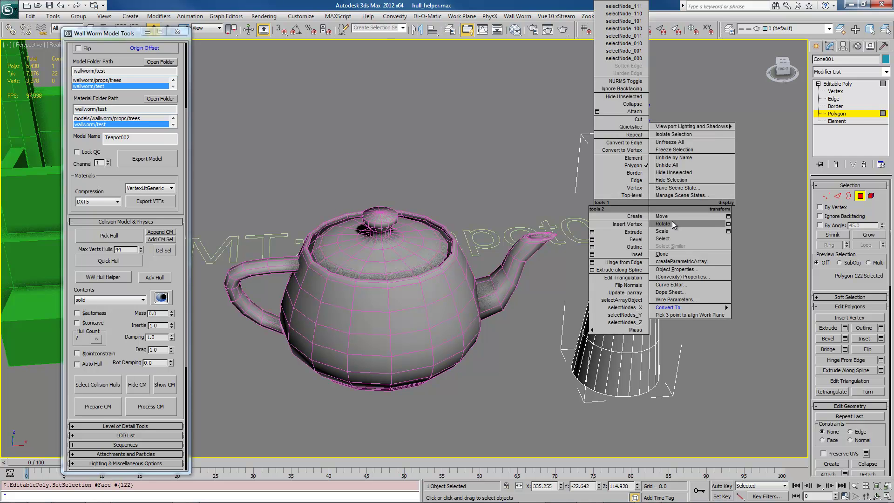
click(675, 231)
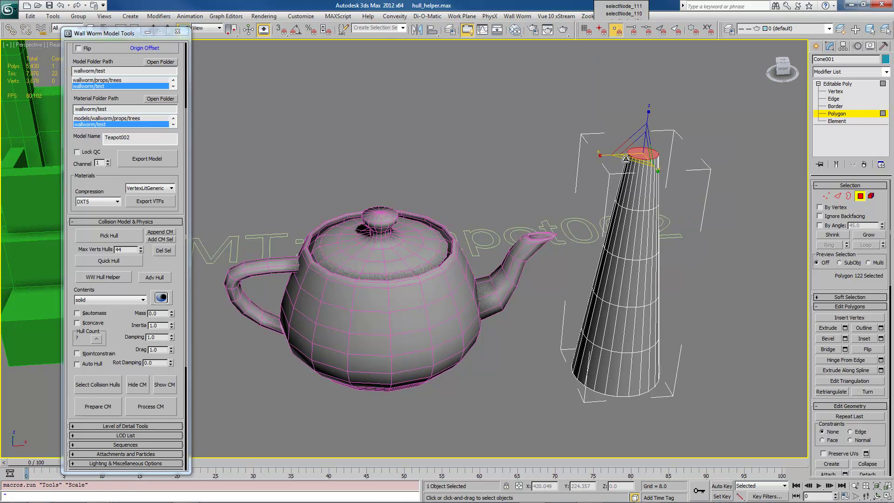
drag(626, 158, 565, 210)
key(2)
scroll(586, 205, up, 2)
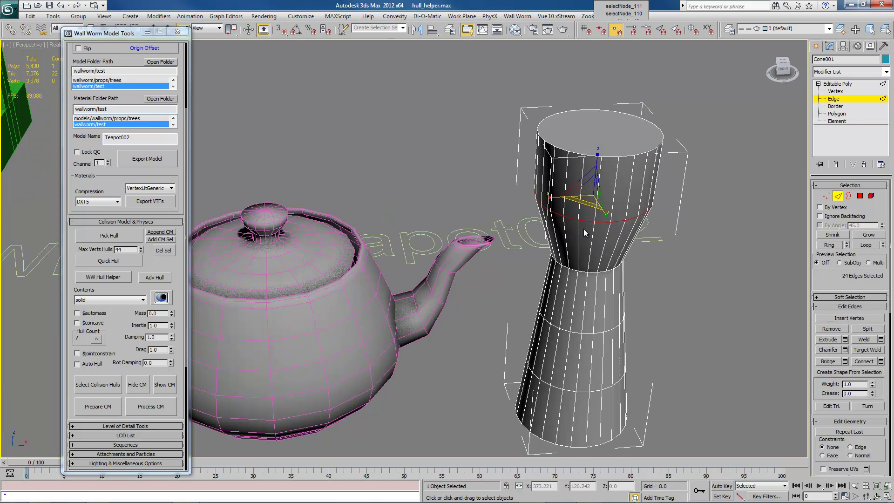
- Examine the flared upper element and the lower element by selecting each, and return to object level
click(871, 195)
click(601, 194)
click(563, 349)
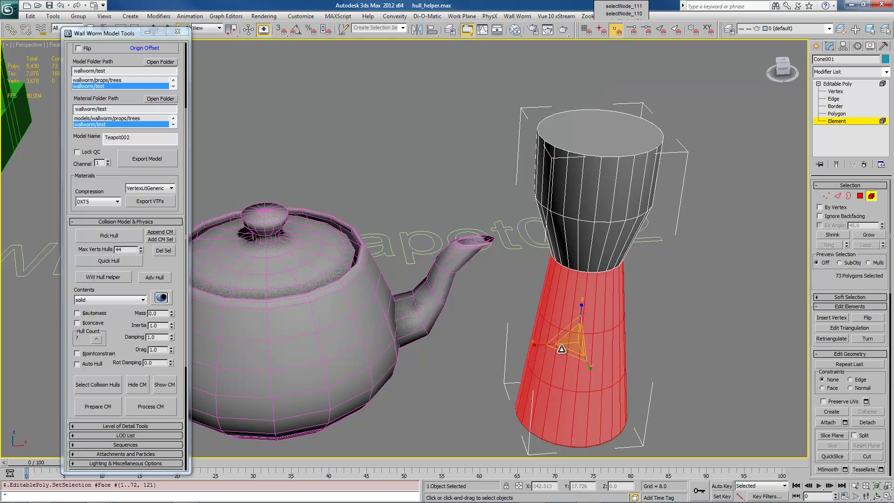
click(573, 232)
key(6)
- Generate collision hulls for the teapot and cone model with Quick Hull, using 44 max verts per hull
middle_drag(509, 278, 599, 244)
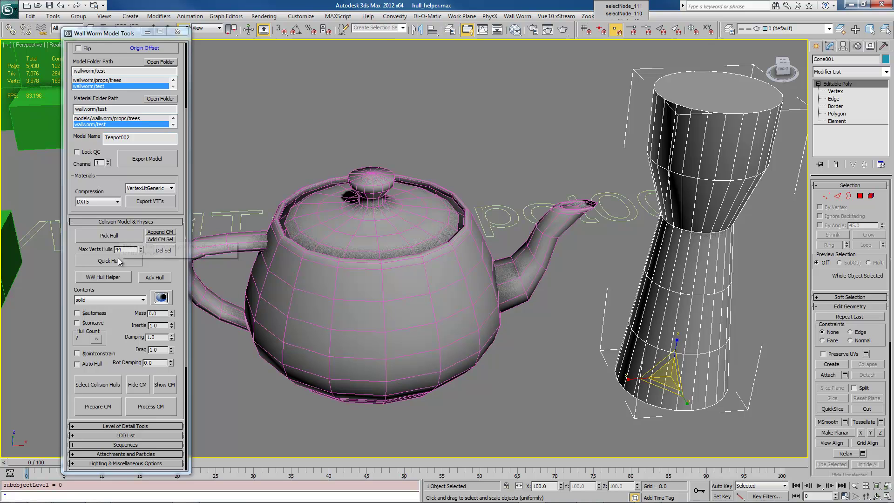
drag(165, 271, 160, 232)
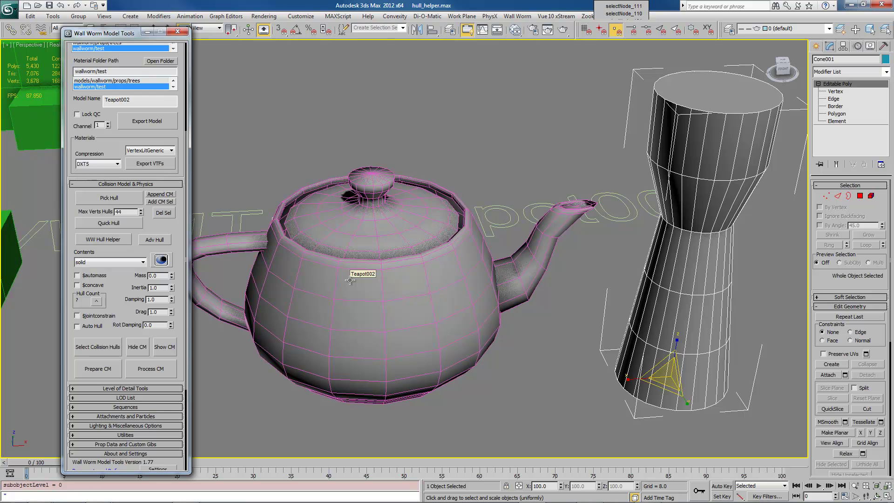
mouse_move(379, 250)
alt+middle_down()
mouse_move(393, 248)
mouse_move(385, 247)
alt+middle_up()
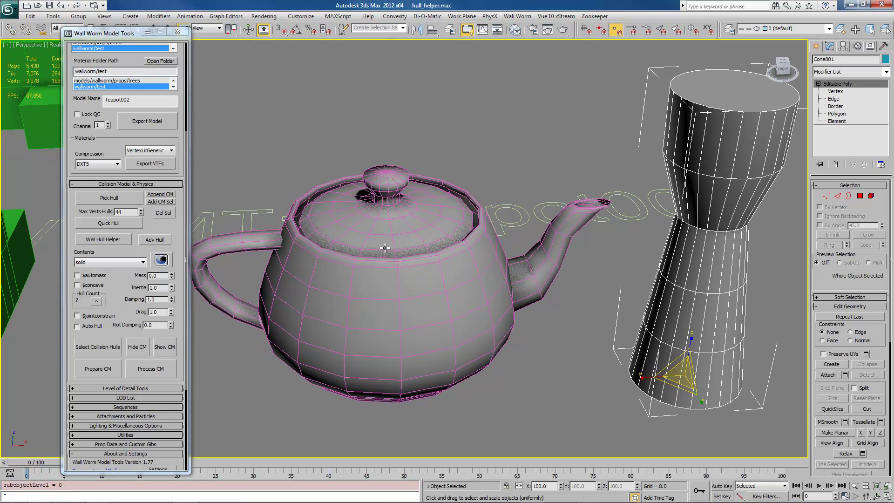
click(106, 224)
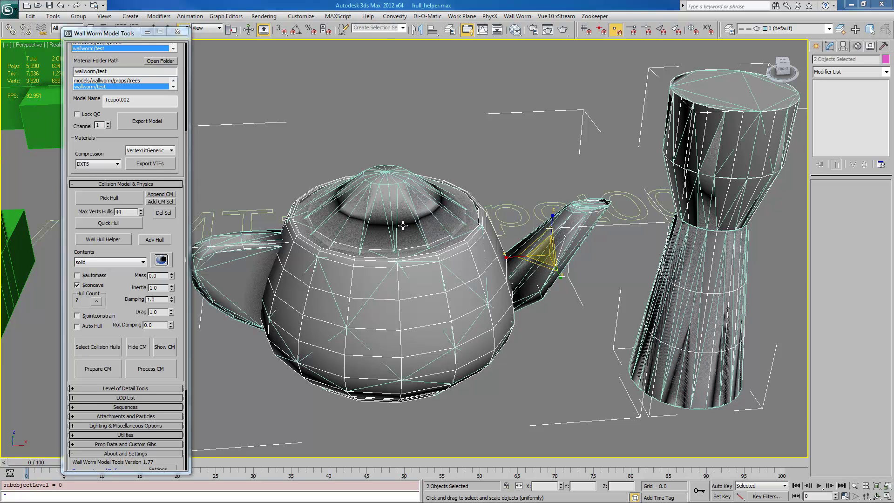
- Bring the blue teapot ringed with blocks into view and open the Wall Worm Hull Helper
scroll(403, 227, down, 5)
middle_drag(404, 227, 601, 200)
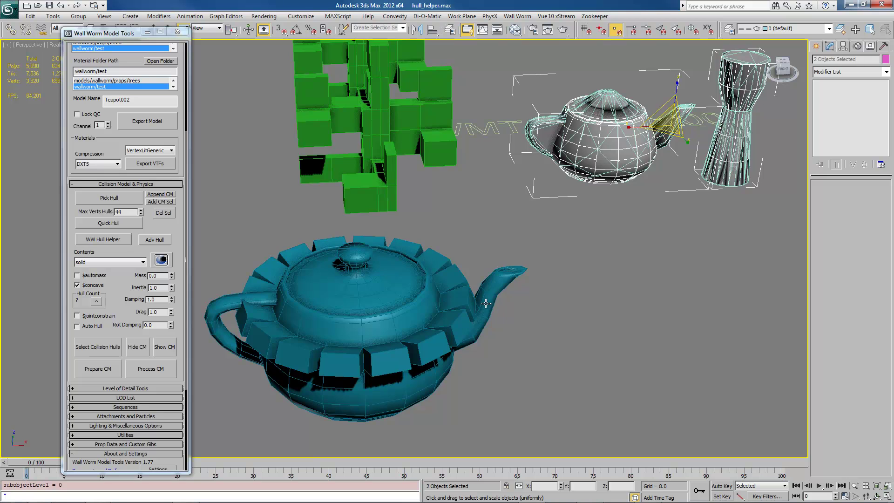
alt+middle_drag(516, 323, 354, 261)
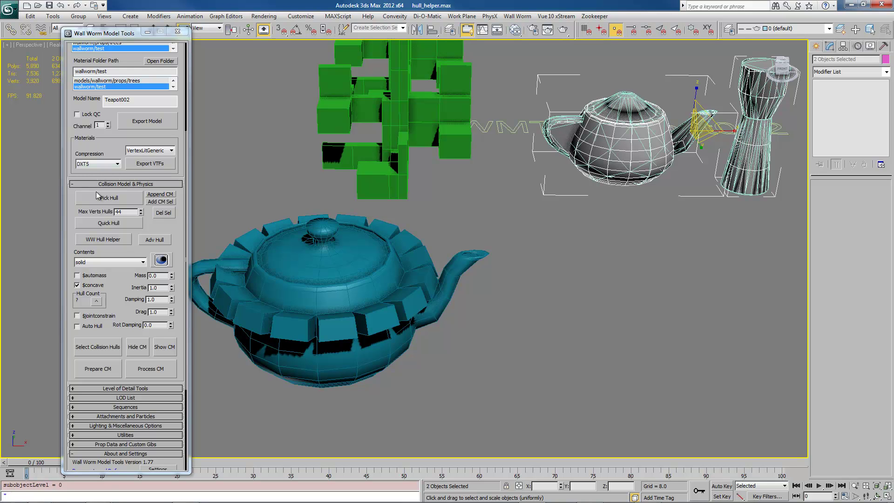
click(100, 242)
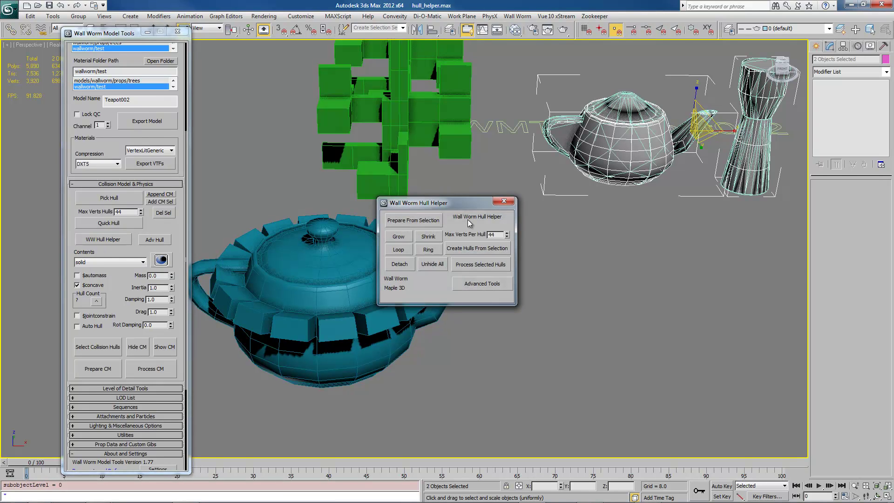
click(504, 201)
click(518, 17)
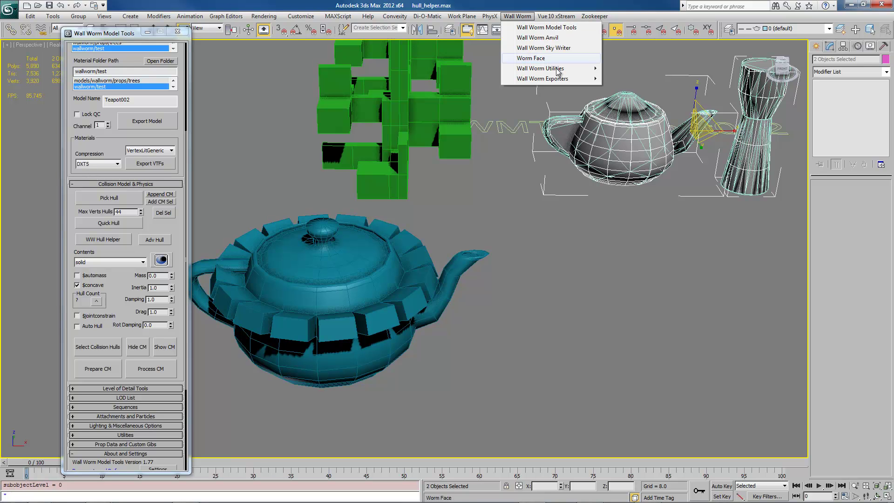
mouse_move(558, 70)
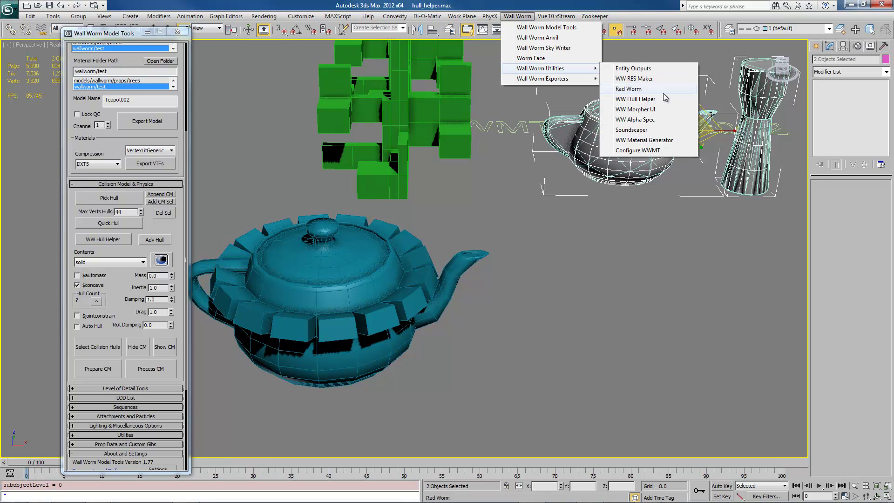
click(645, 104)
- Select both the blue teapot and the ring of blocks around it, keeping the Hull Helper window clear of them
middle_drag(398, 308, 468, 329)
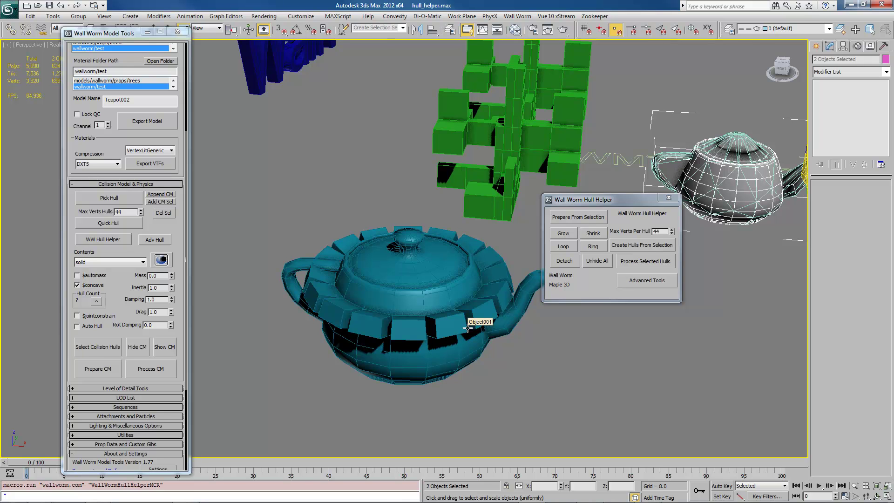
click(366, 285)
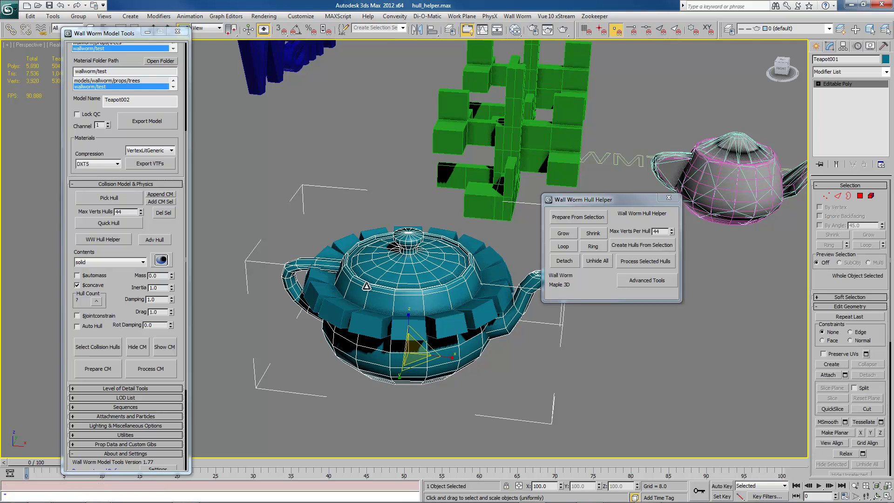
click(358, 325)
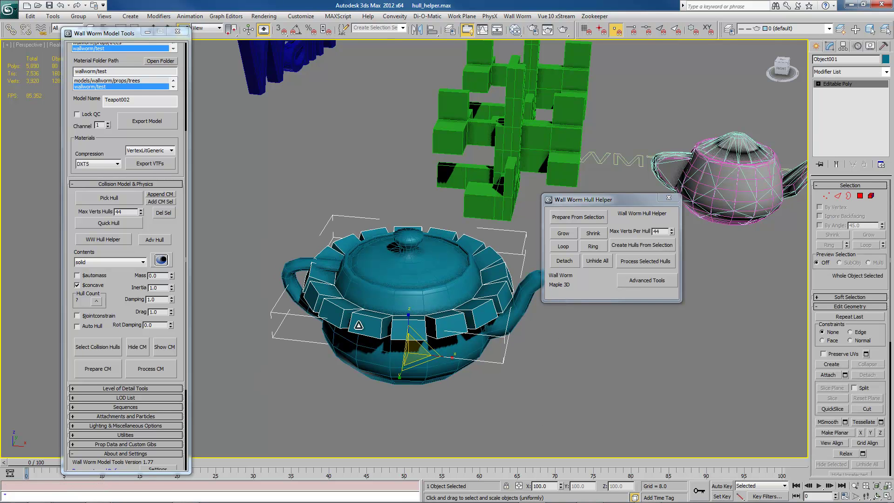
click(367, 287)
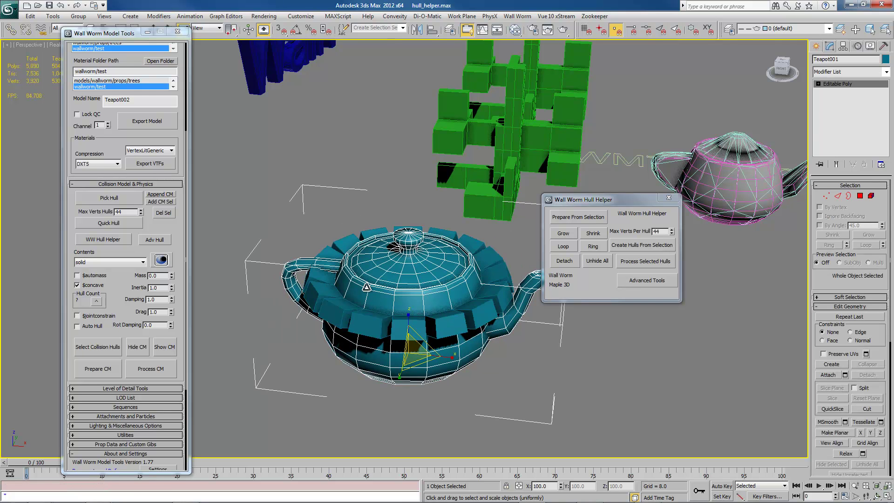
click(335, 307)
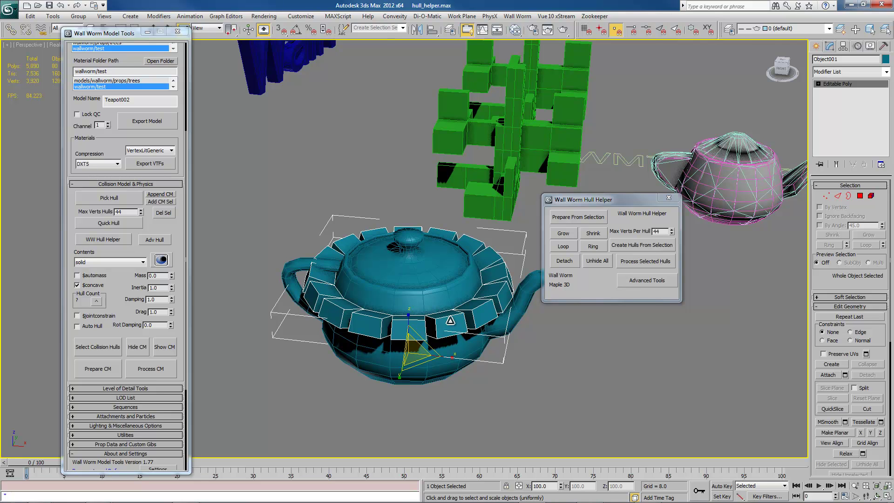
drag(596, 202, 637, 199)
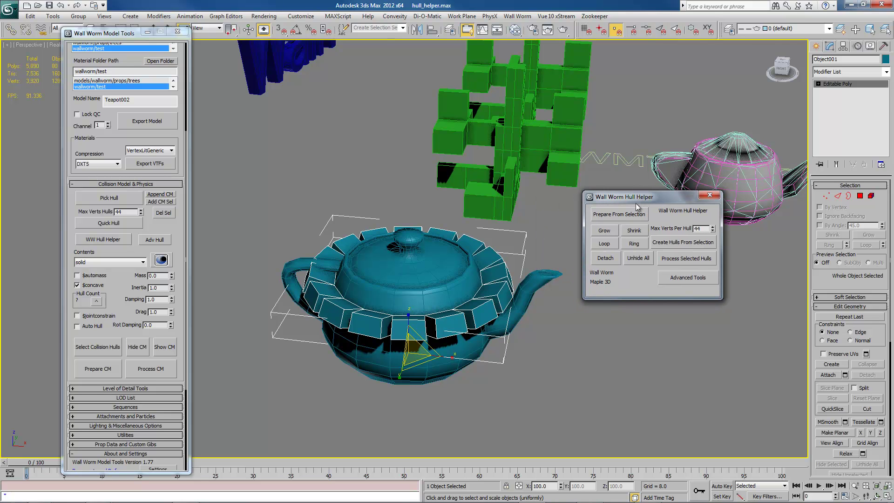
ctrl+click(391, 390)
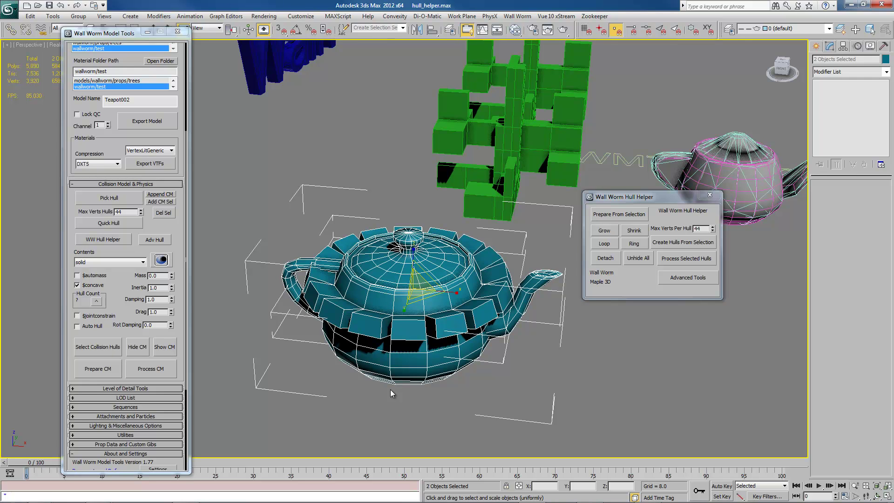
- Prepare a single editable hull mesh from the selected teapot and blocks with the Hull Helper
click(617, 216)
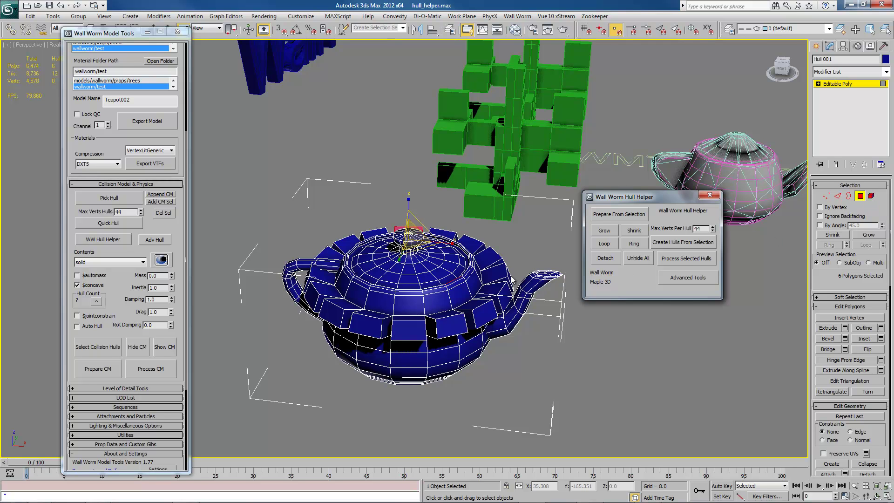
mouse_move(512, 279)
alt+middle_down()
mouse_move(360, 258)
mouse_move(502, 280)
alt+middle_up()
click(399, 278)
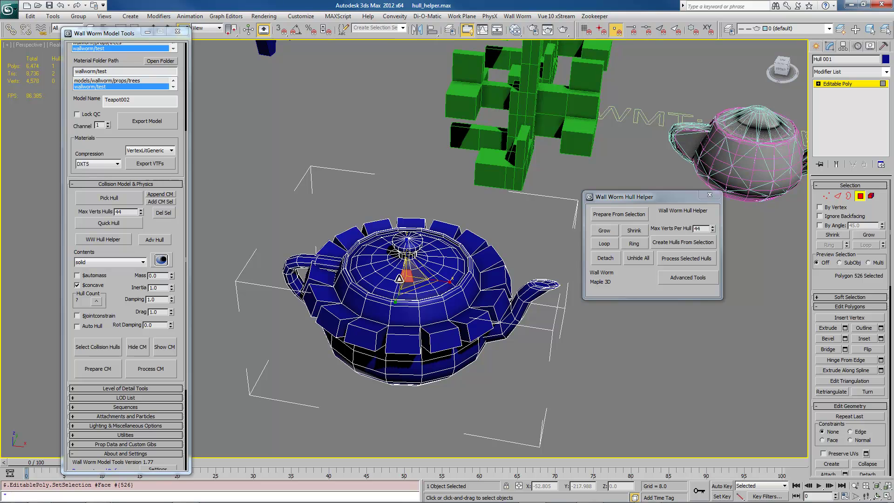
- Examine the prepared mesh element by element, selecting the shoulder below the lid, the lower body, several ring blocks and the handle
key(5)
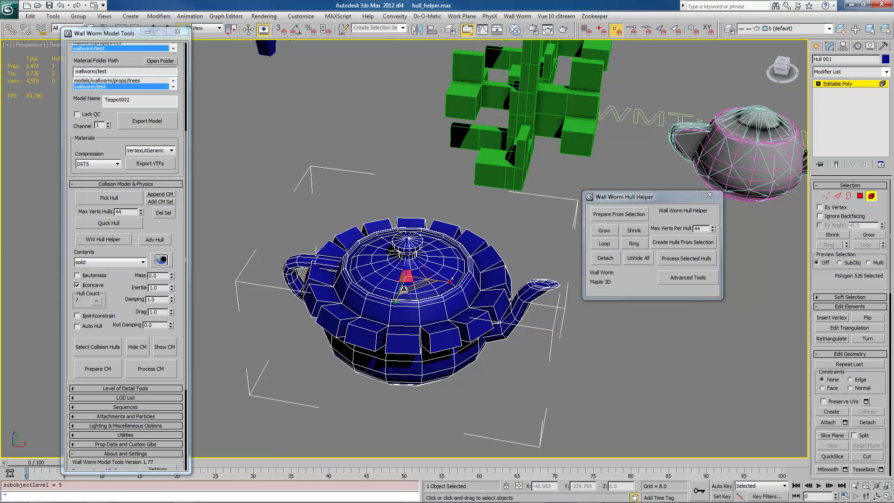
click(404, 288)
click(389, 308)
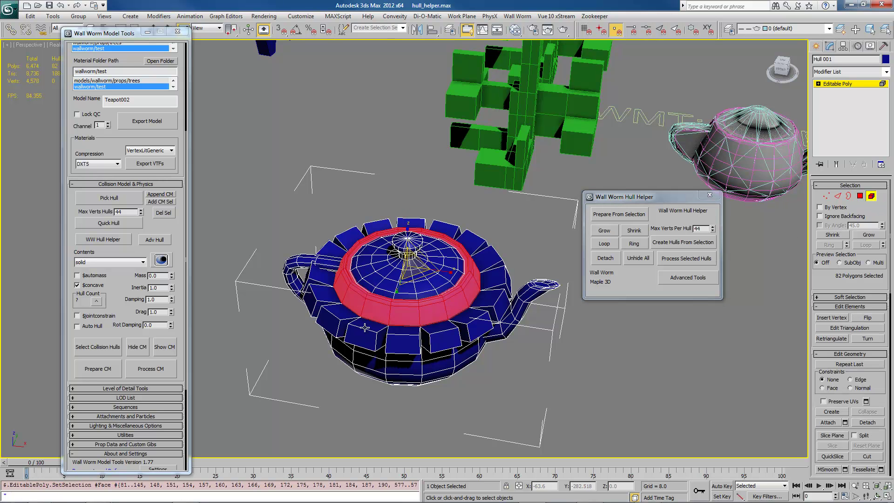
alt+middle_drag(365, 319, 393, 355)
click(413, 367)
alt+middle_drag(456, 364, 376, 352)
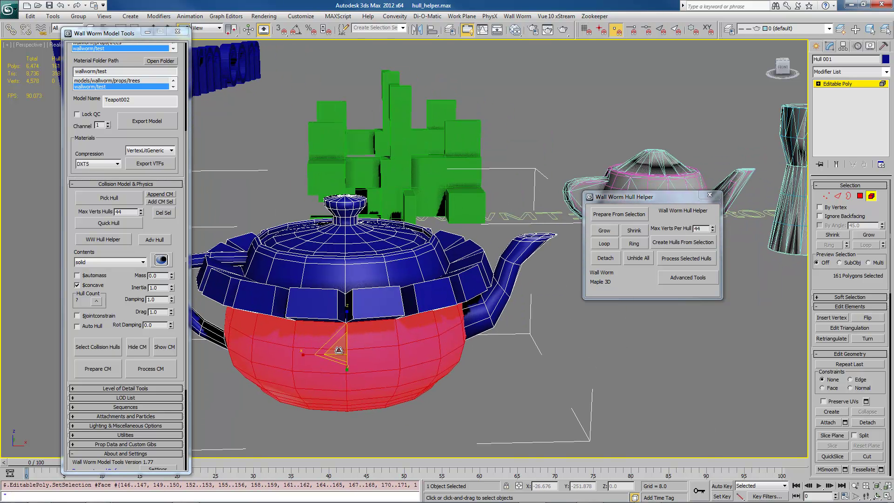
click(318, 303)
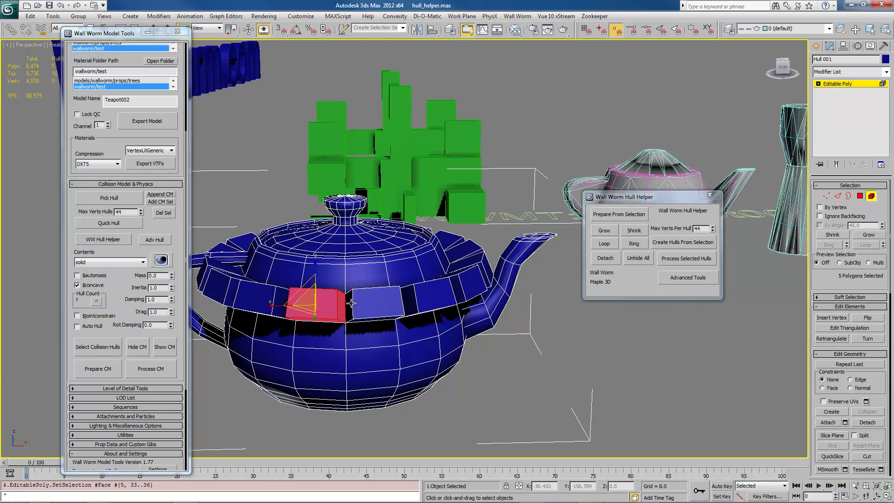
click(365, 303)
click(431, 302)
click(465, 286)
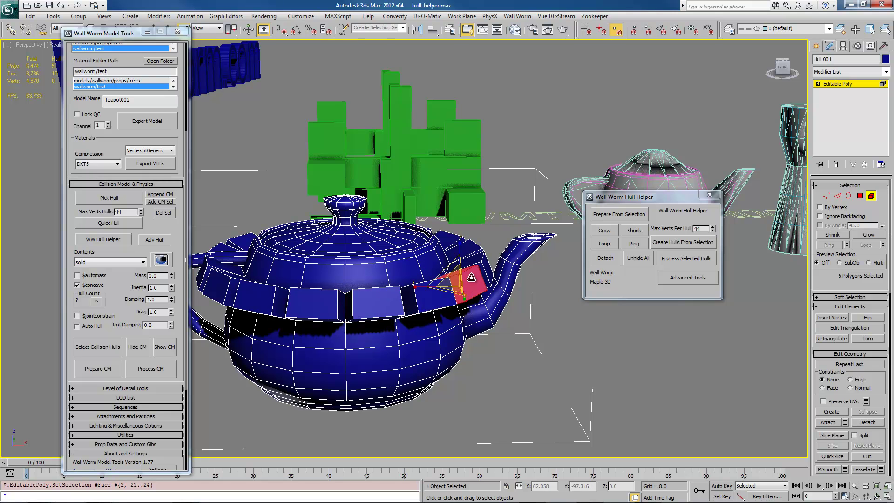
alt+middle_drag(466, 285, 395, 305)
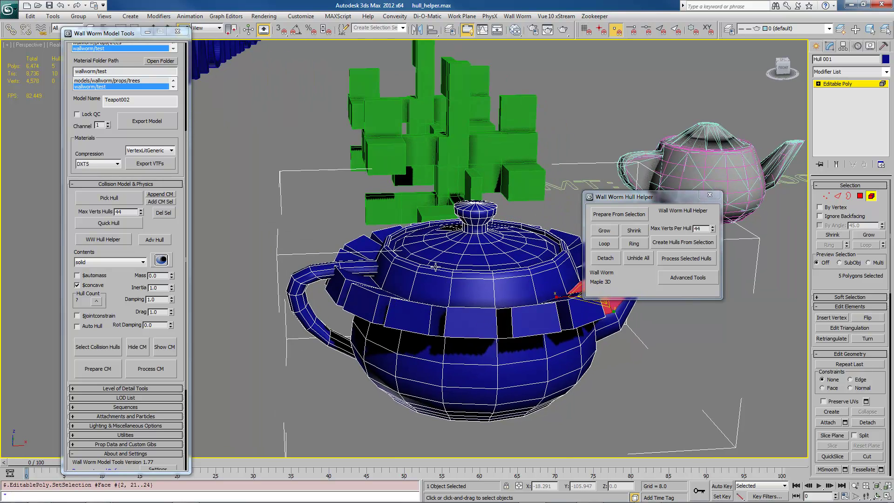
alt+middle_drag(472, 270, 395, 282)
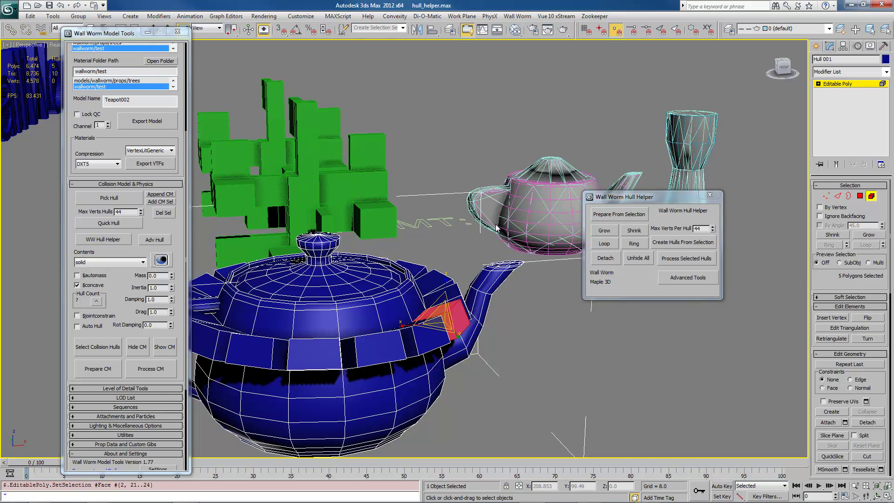
alt+middle_drag(484, 235, 310, 283)
click(221, 285)
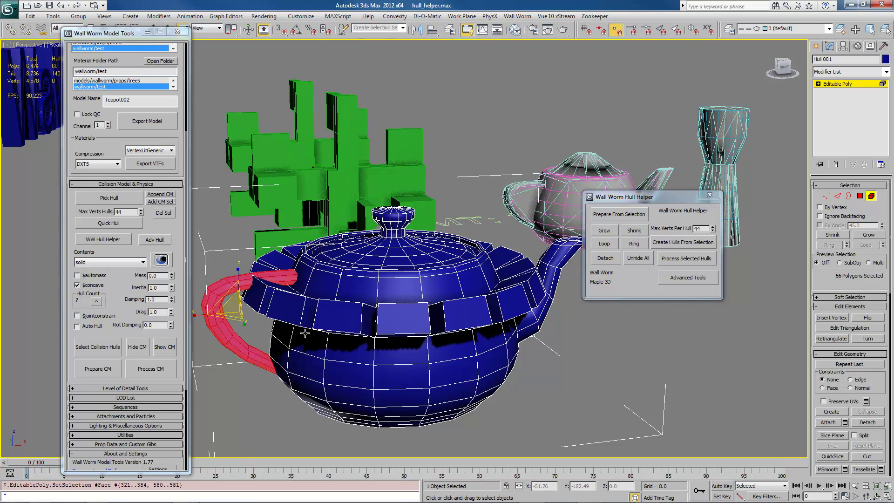
- Move the Model Tools window clear of the teapot and box-select polygons around the handle's upper end
alt+middle_drag(328, 335, 414, 339)
scroll(411, 338, up, 6)
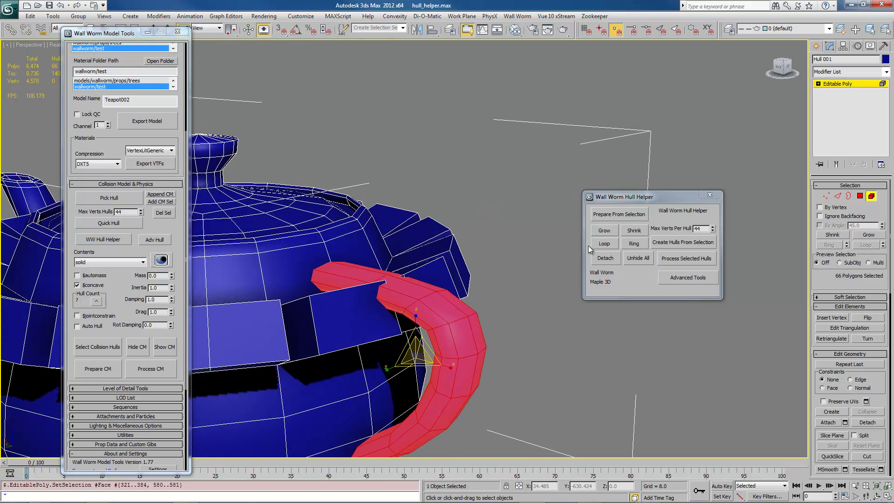
key(4)
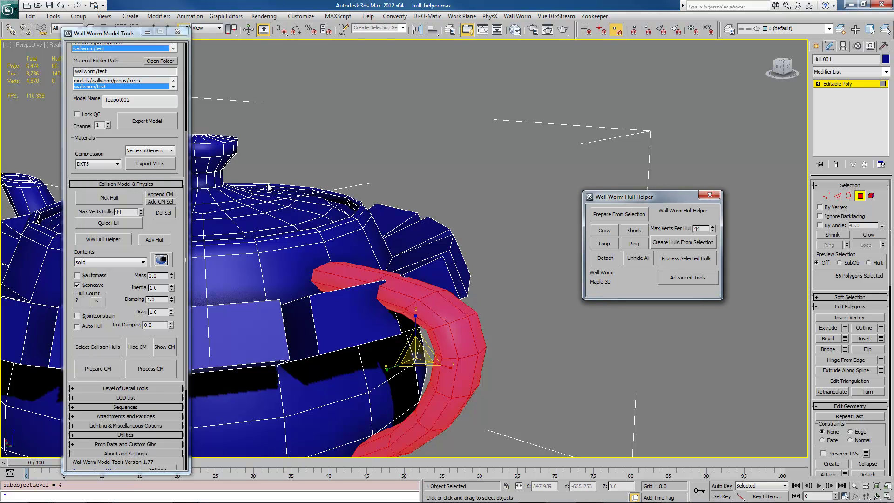
drag(116, 38, 54, 55)
drag(291, 184, 474, 309)
alt+middle_drag(455, 303, 485, 302)
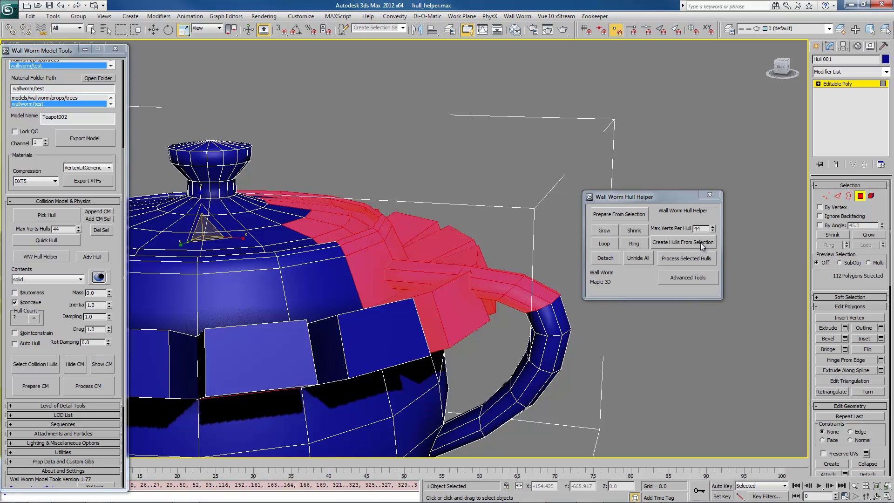
- Try to select the handle's upper section by growing from one polygon and adding neighbouring polygons
click(556, 214)
click(409, 272)
key(ctrl+Page_Up)
alt+middle_drag(466, 274, 471, 289)
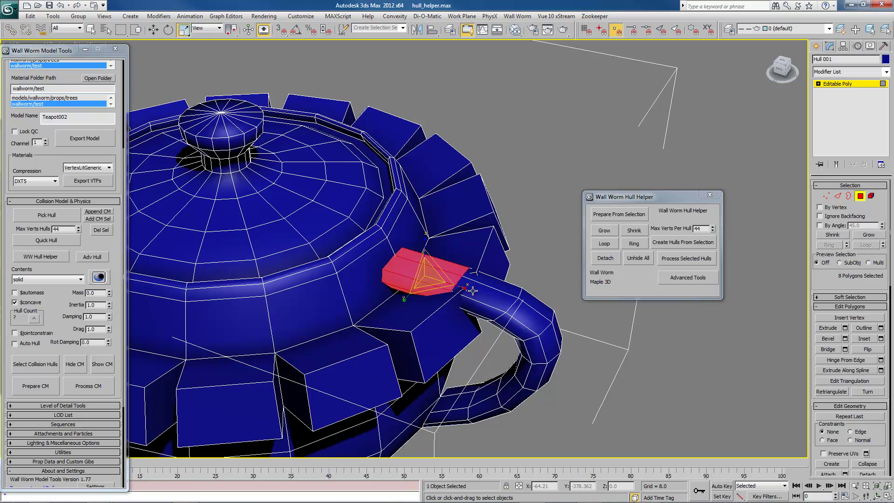
ctrl+click(472, 288)
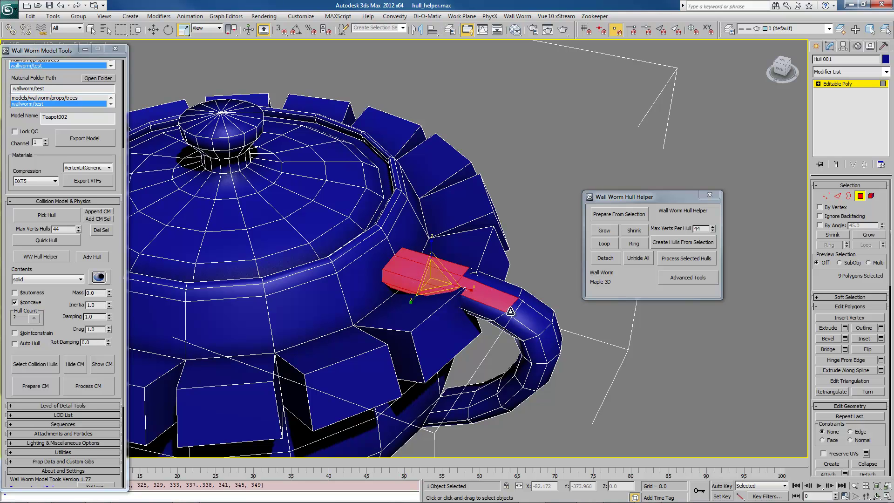
ctrl+click(525, 316)
ctrl+click(531, 306)
- Hide the lid element and the shoulder element of the teapot body
click(871, 196)
right_click(454, 235)
click(316, 232)
scroll(878, 305, down, 3)
scroll(878, 305, down, 2)
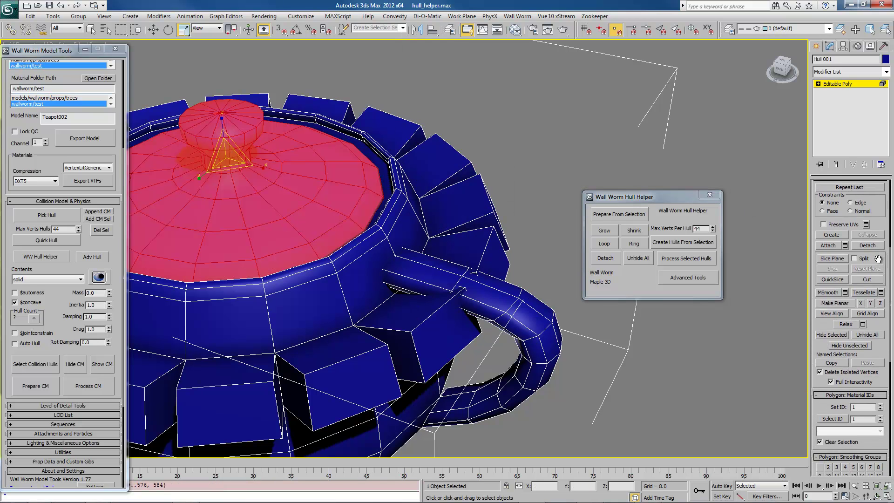
click(829, 336)
click(340, 285)
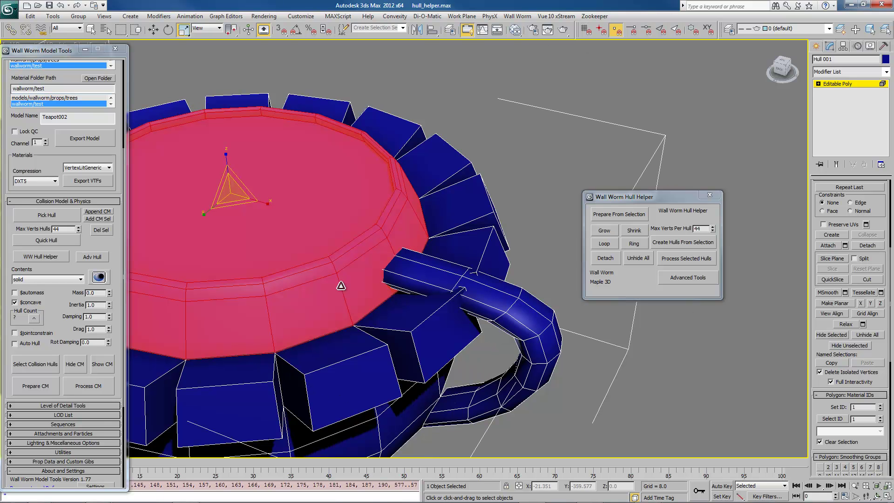
click(842, 336)
alt+middle_drag(378, 332, 390, 330)
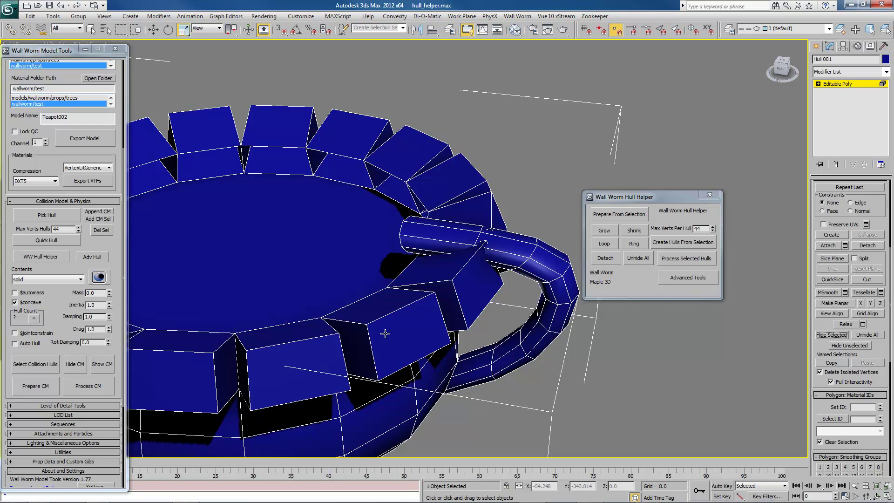
- Select the ring blocks surrounding the handle's upper end and hide them
click(436, 277)
ctrl+click(464, 218)
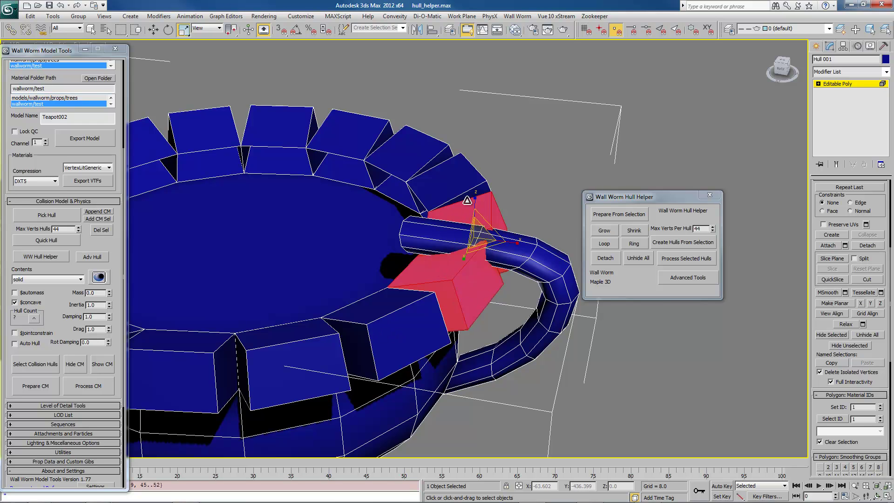
ctrl+click(383, 325)
ctrl+click(311, 334)
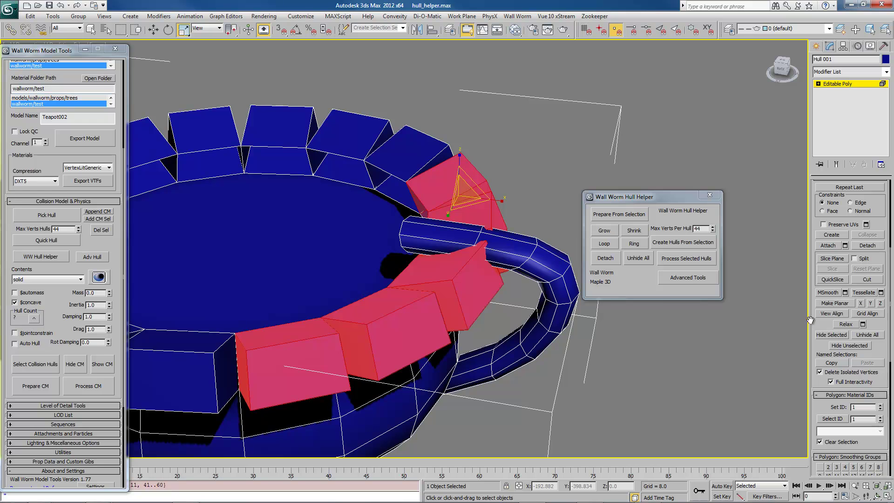
click(831, 334)
alt+middle_drag(512, 340, 514, 337)
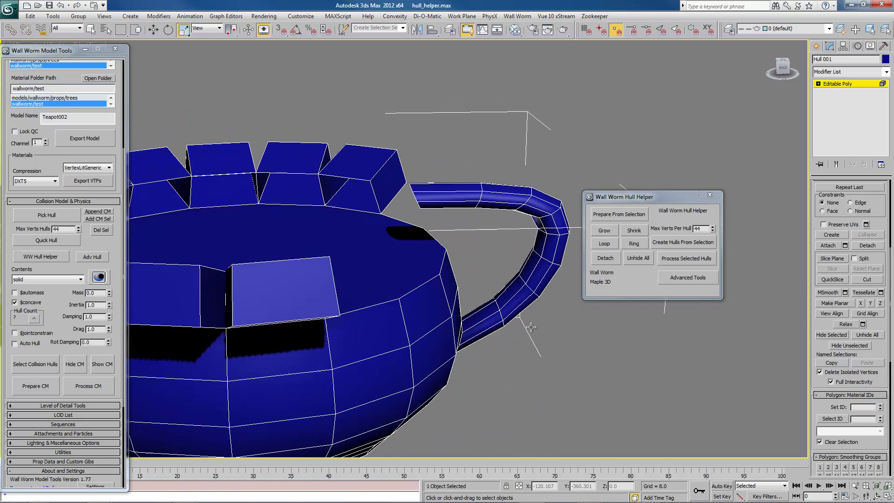
alt+middle_drag(448, 204, 428, 151)
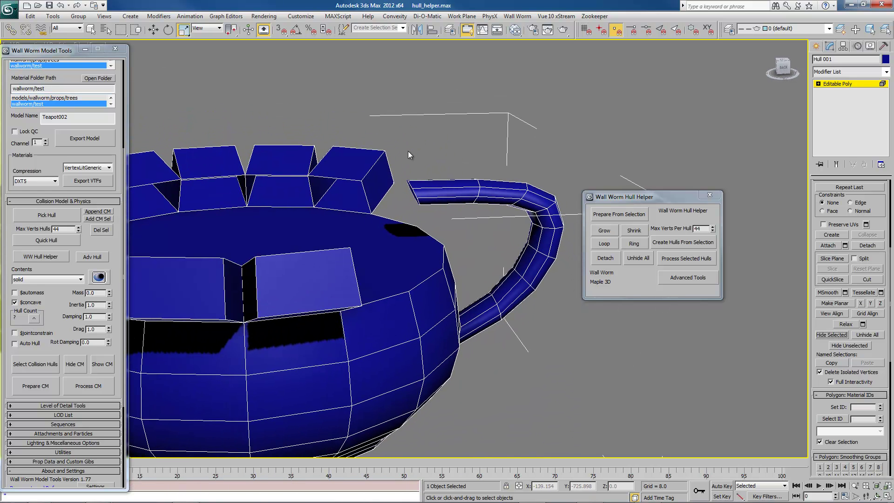
- Select all polygons of the handle's upper, nearly straight section, including the start of the bend, and detach them
drag(408, 151, 535, 216)
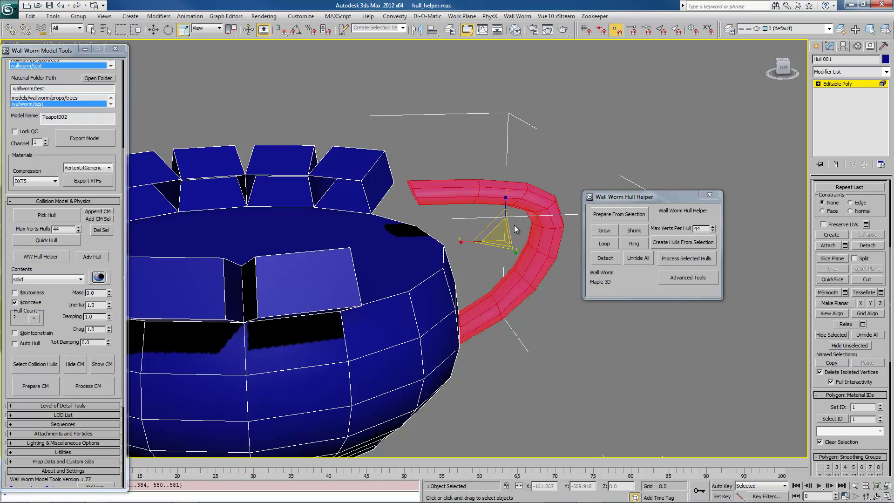
click(818, 84)
click(837, 113)
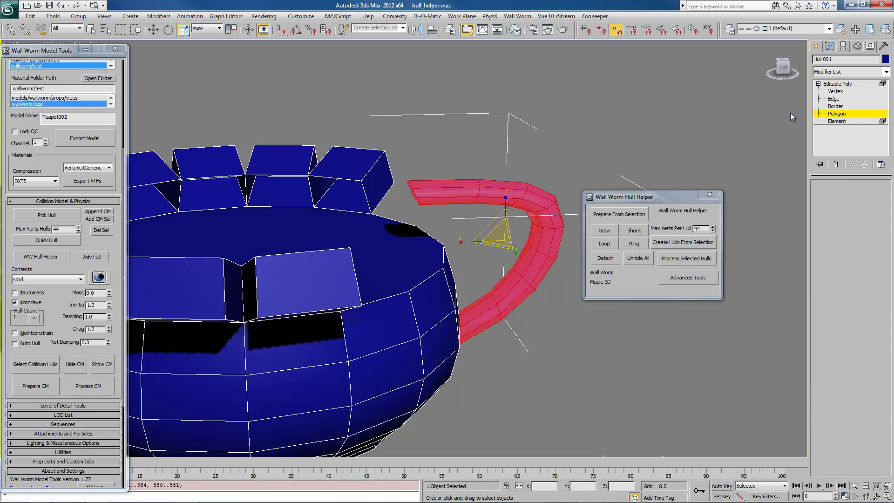
drag(402, 140, 521, 213)
ctrl+click(539, 192)
alt+middle_drag(539, 192, 476, 222)
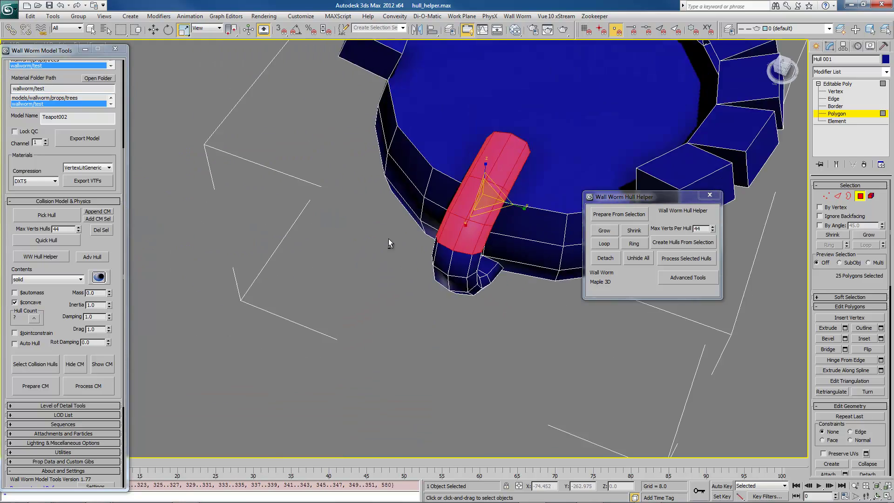
alt+middle_drag(373, 237, 486, 219)
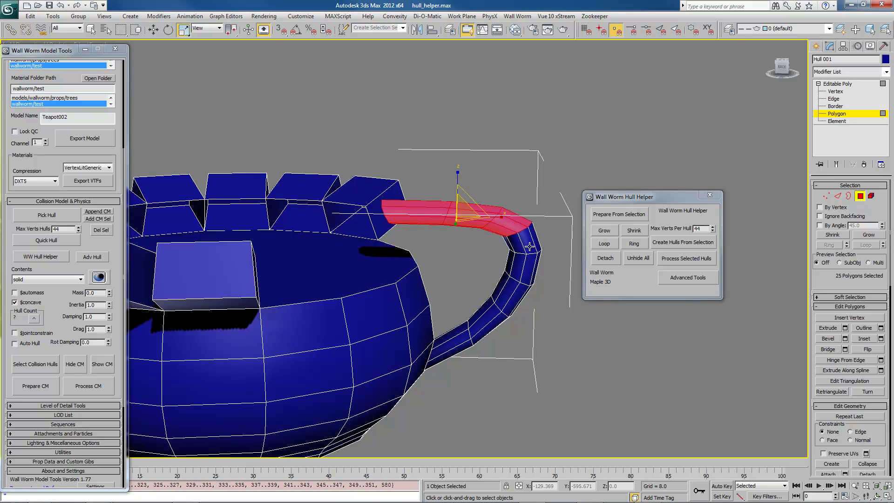
click(605, 258)
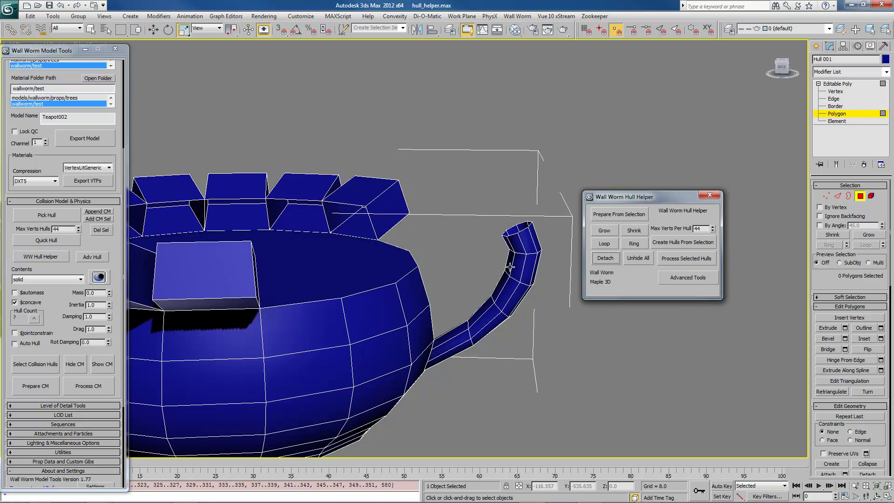
- Select the polygons of the handle's remaining upper bend and detach them as another section
alt+middle_drag(482, 280, 443, 217)
drag(412, 190, 528, 258)
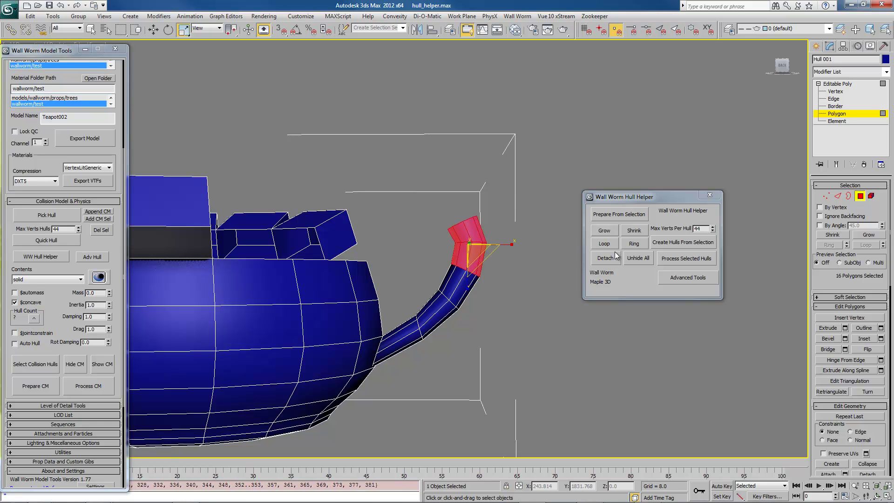
scroll(540, 268, down, 3)
scroll(467, 276, up, 3)
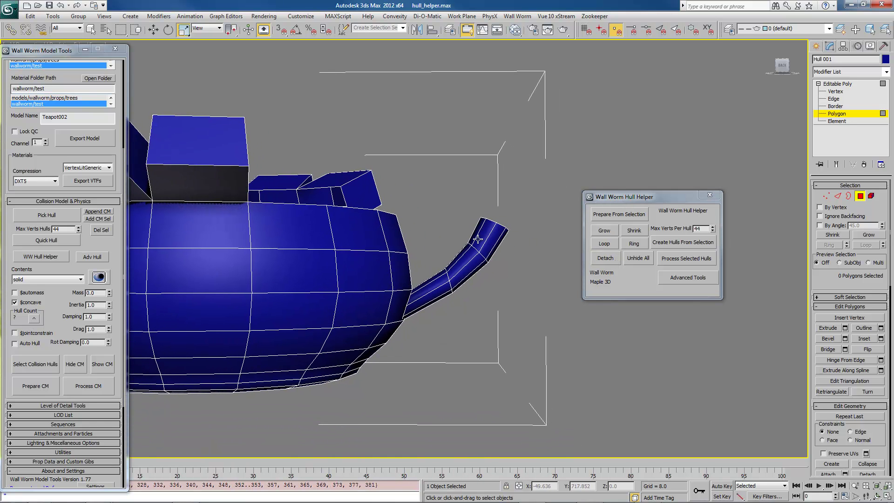
- Select the polygons of the spout's outer section including its tip, and detach them
click(860, 196)
alt+middle_drag(286, 254, 377, 282)
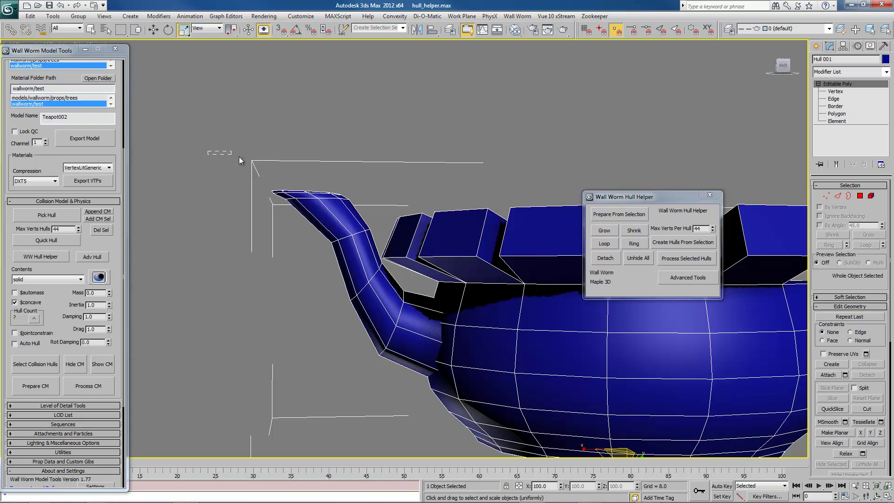
drag(373, 211, 381, 256)
click(860, 196)
drag(252, 159, 377, 255)
alt+middle_drag(319, 252, 568, 259)
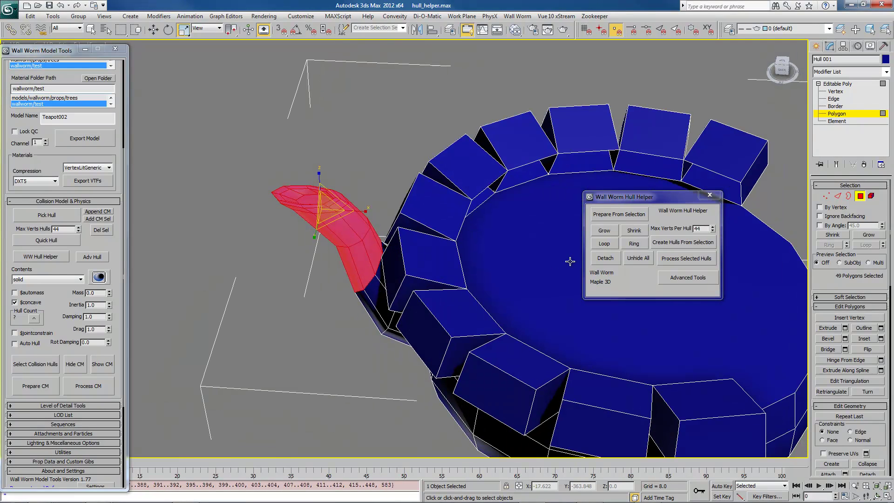
click(605, 258)
- Select the polygons of the spout's middle bend section, without the neighbouring ring block, and detach them
alt+middle_drag(346, 305, 403, 346)
click(369, 278)
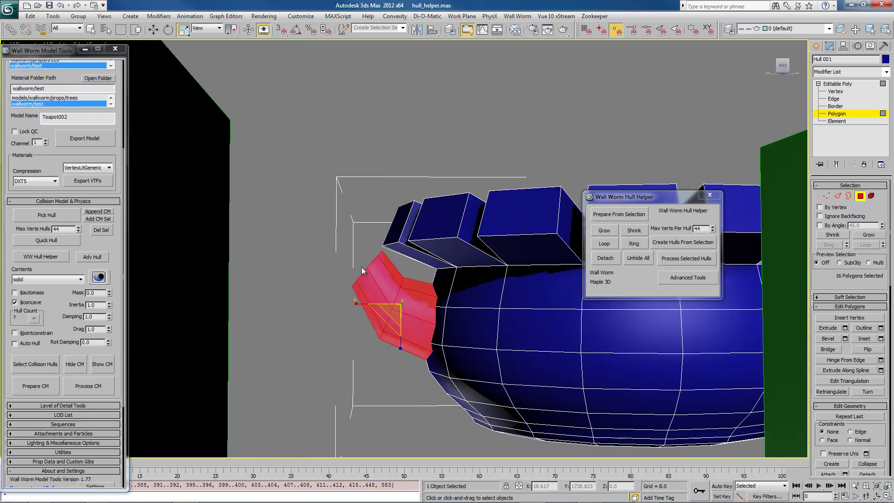
mouse_move(372, 298)
alt+middle_down()
mouse_move(534, 309)
mouse_move(405, 313)
mouse_move(383, 304)
alt+middle_up()
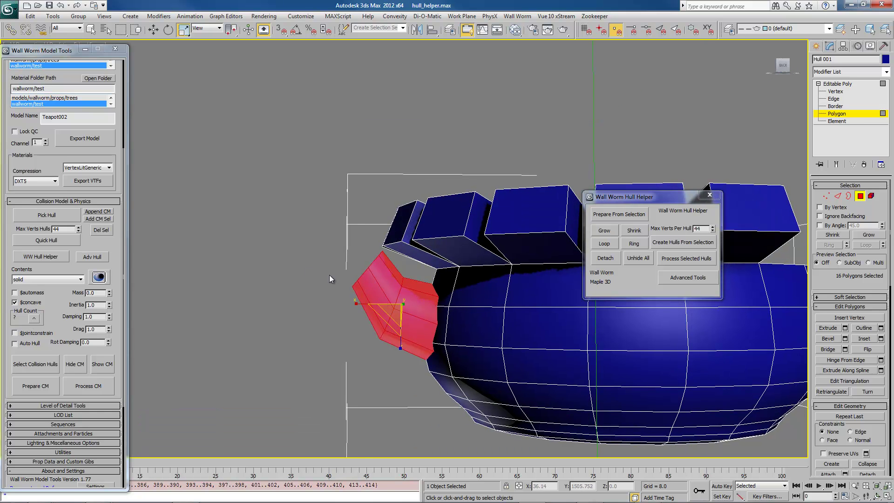
click(308, 241)
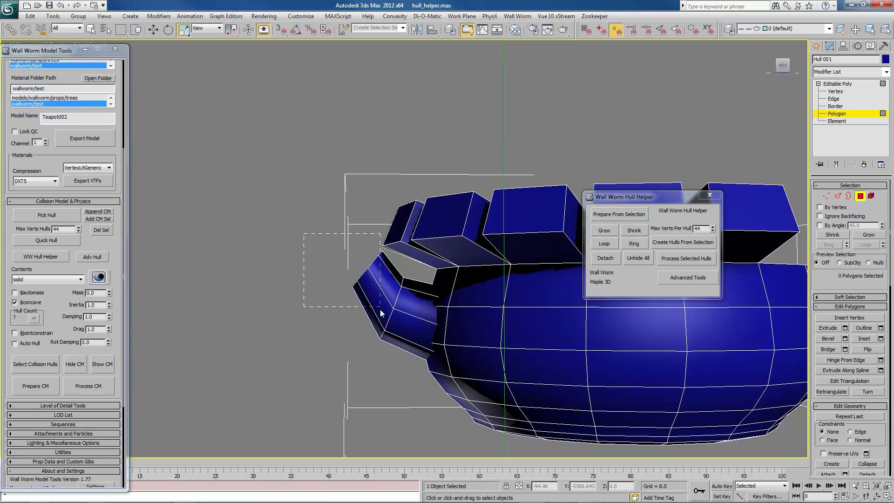
drag(386, 305, 386, 305)
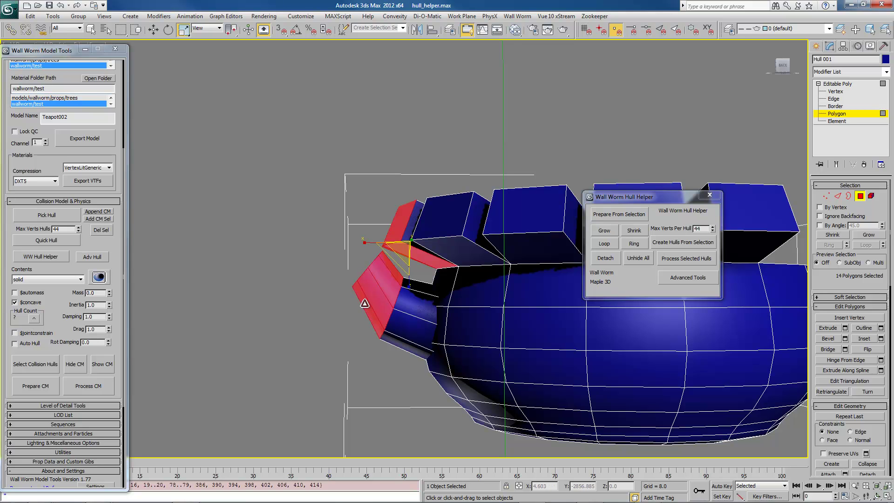
click(323, 270)
drag(326, 258, 363, 287)
ctrl+click(384, 285)
alt+middle_drag(385, 285, 605, 298)
click(605, 258)
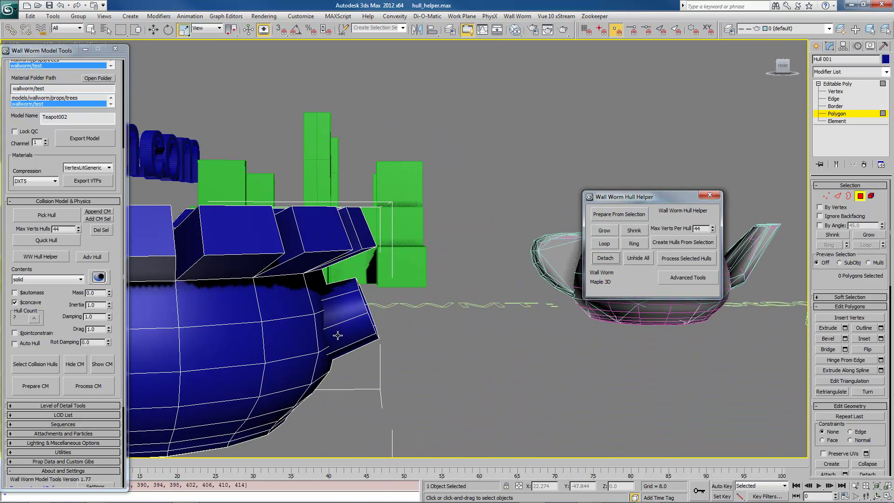
- Unhide all detached and hidden parts of the blue teapot
alt+middle_drag(465, 303, 358, 336)
alt+middle_drag(401, 308, 566, 277)
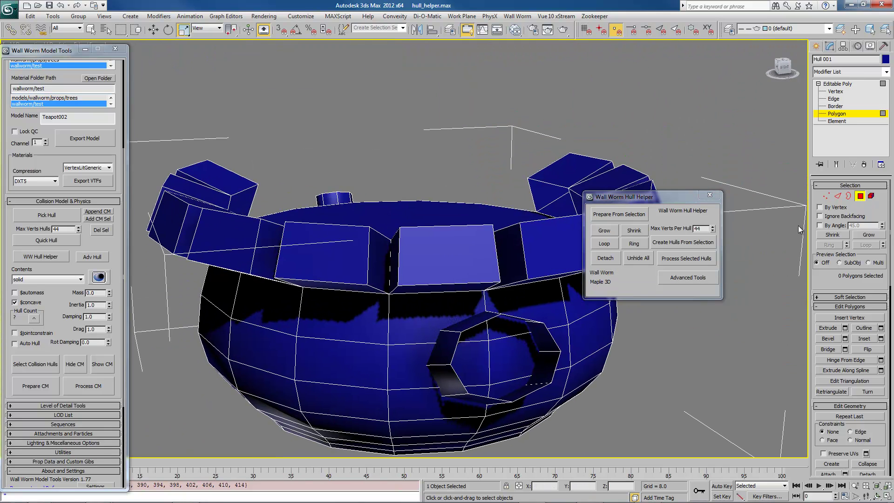
click(628, 261)
scroll(340, 255, up, 4)
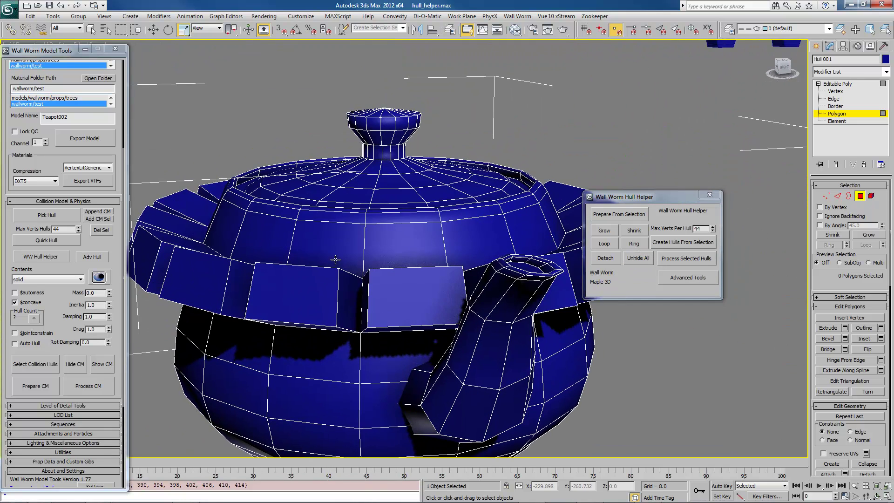
- Check how the lid and the spout sections are separated by selecting them one after another at Element level
alt+middle_drag(358, 258, 579, 201)
click(870, 196)
click(403, 195)
alt+middle_drag(403, 196, 385, 252)
scroll(386, 252, down, 2)
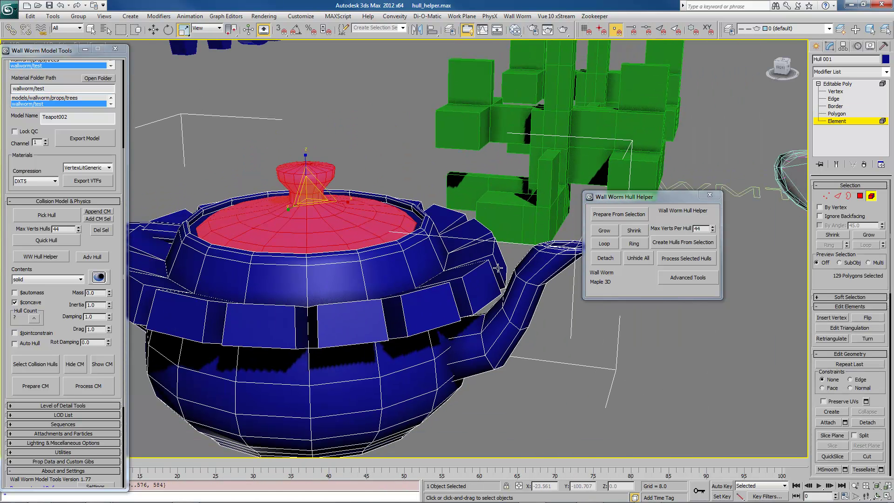
click(539, 263)
click(504, 320)
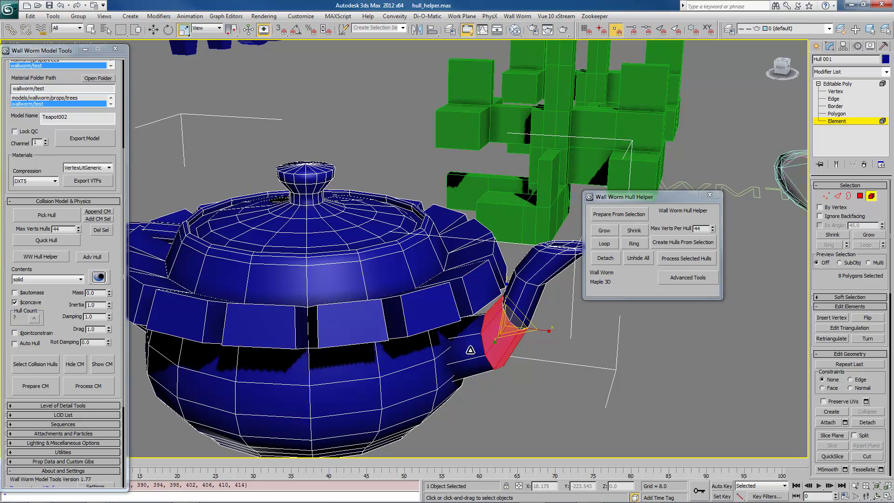
click(475, 348)
click(492, 337)
click(512, 298)
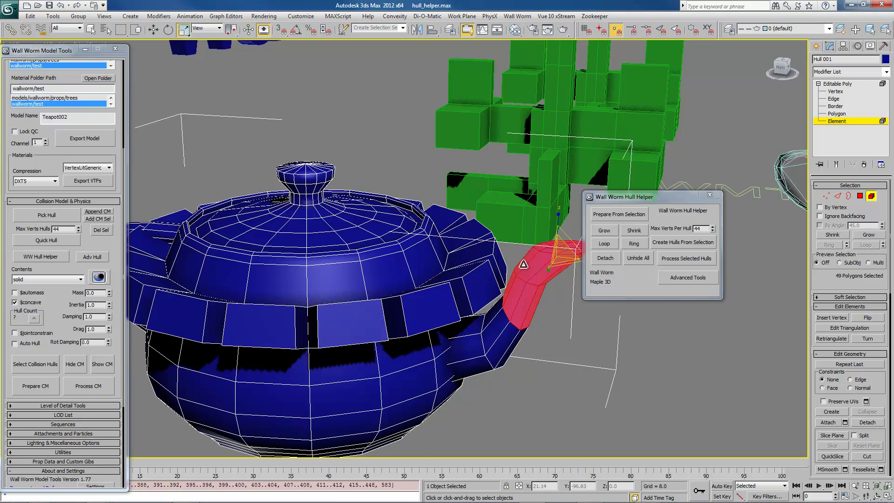
- Detach the polygons of the lid's knob as their own section and unhide all parts of the teapot
alt+middle_drag(319, 228, 442, 267)
click(431, 258)
scroll(409, 270, up, 6)
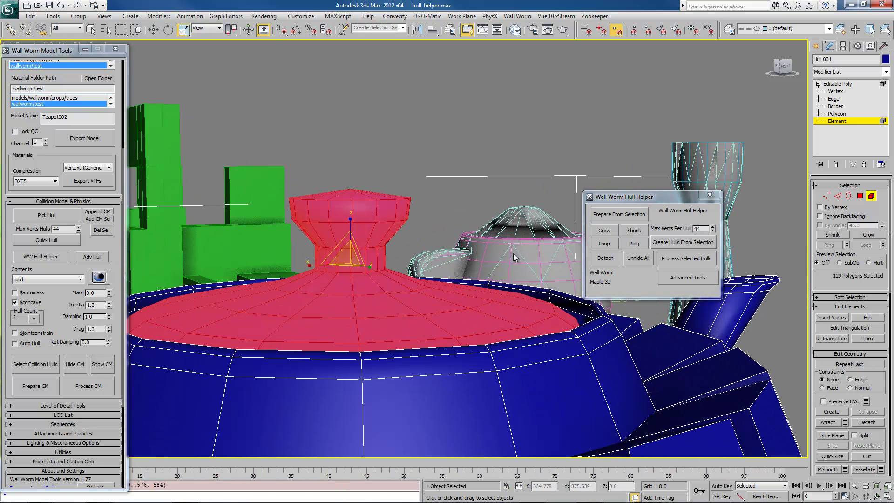
click(860, 196)
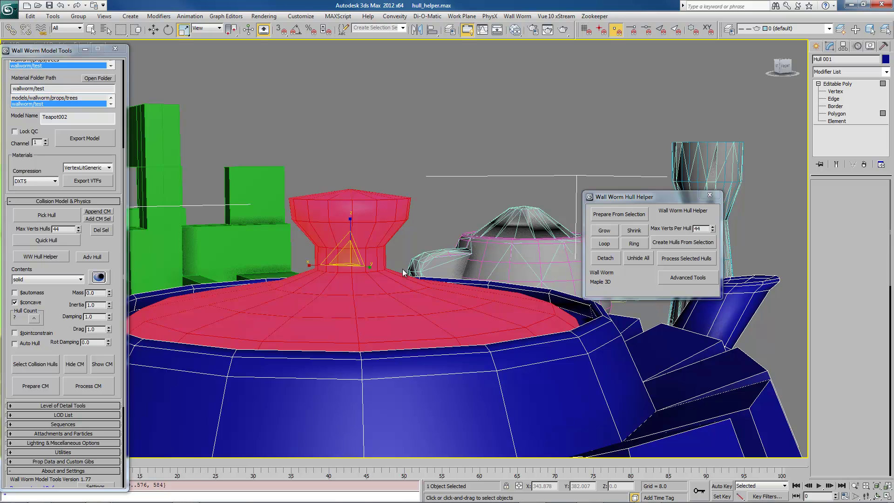
alt+middle_drag(408, 266, 274, 130)
drag(275, 126, 460, 226)
alt+middle_drag(436, 234, 414, 263)
click(605, 257)
click(626, 257)
scroll(379, 253, down, 5)
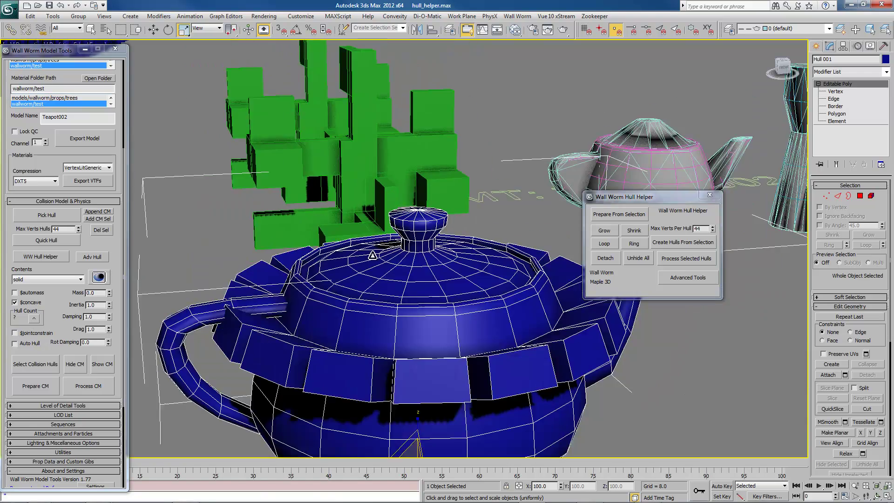
- Create convex hulls from all elements of the blue teapot with 44 maximum vertices per hull, and clear the selection
alt+middle_drag(331, 141, 261, 145)
alt+middle_drag(398, 285, 386, 286)
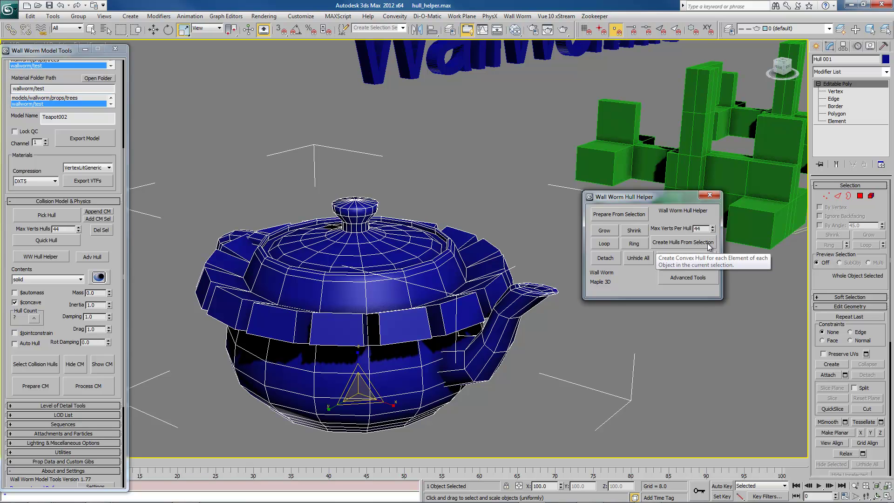
click(681, 242)
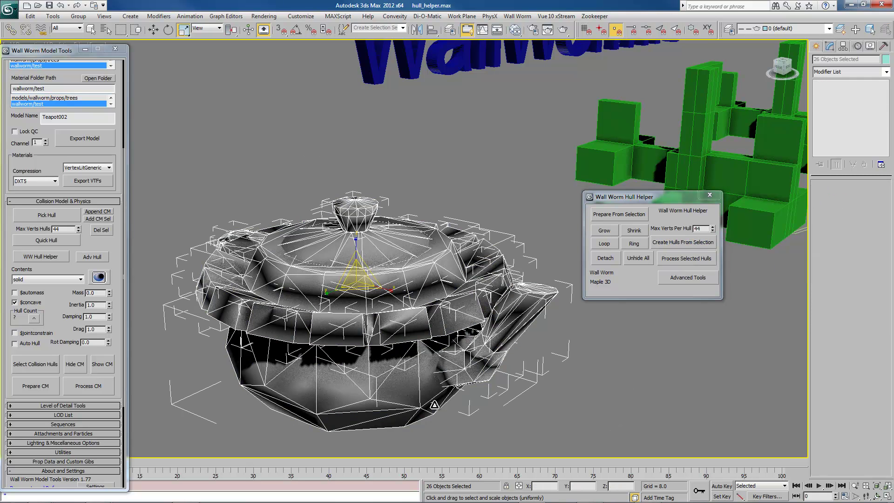
click(498, 406)
alt+middle_drag(499, 406, 368, 327)
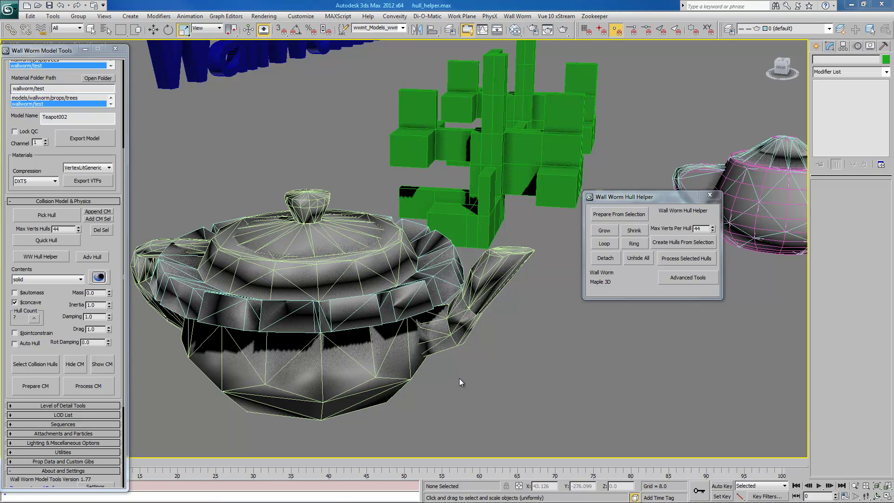
- Select the nearer green block model in front of the WallWorm.com text
middle_drag(503, 254, 358, 359)
scroll(341, 351, up, 2)
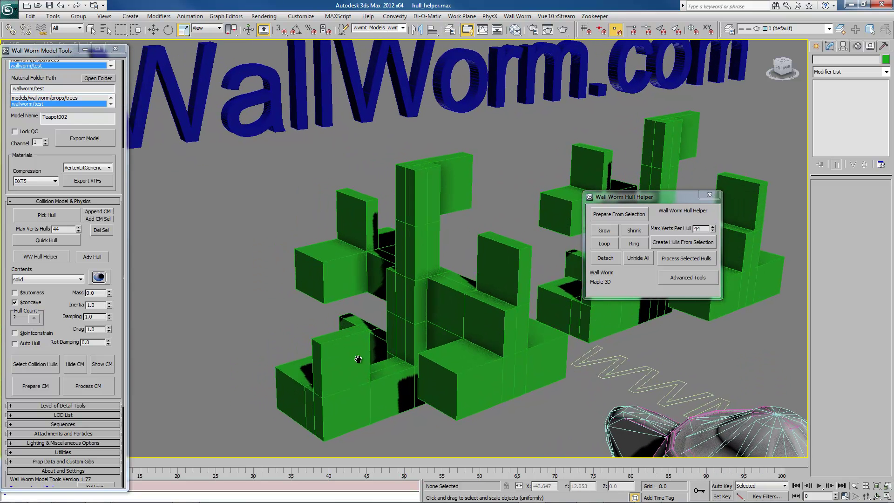
click(426, 275)
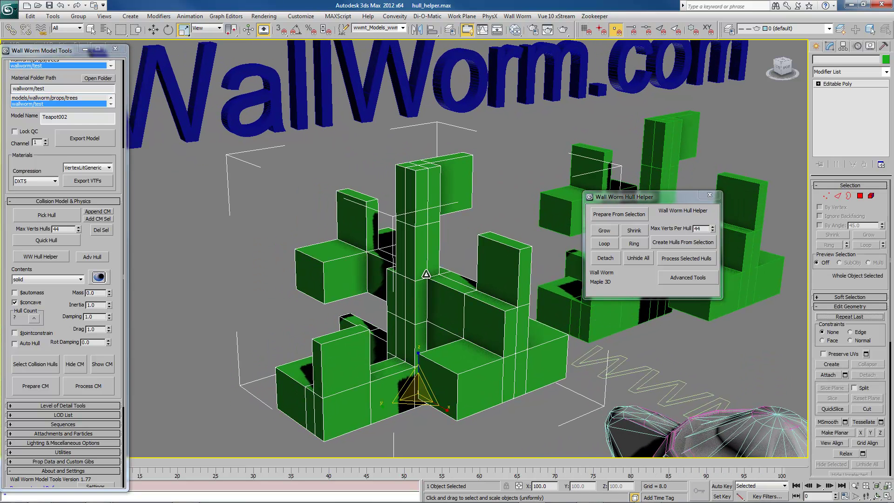
- Try a PhysX Rigid Body modifier on the green block model and convert its convex physical mesh to a custom mesh
click(887, 74)
scroll(852, 275, down, 15)
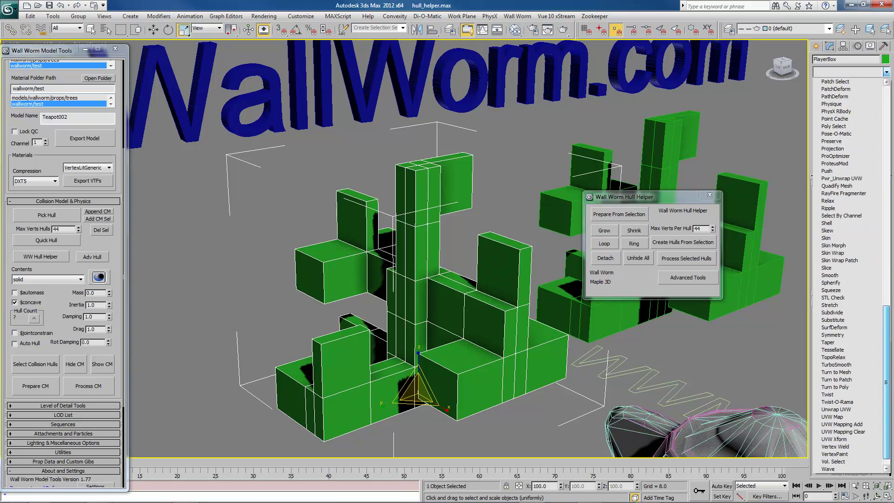
scroll(852, 275, up, 15)
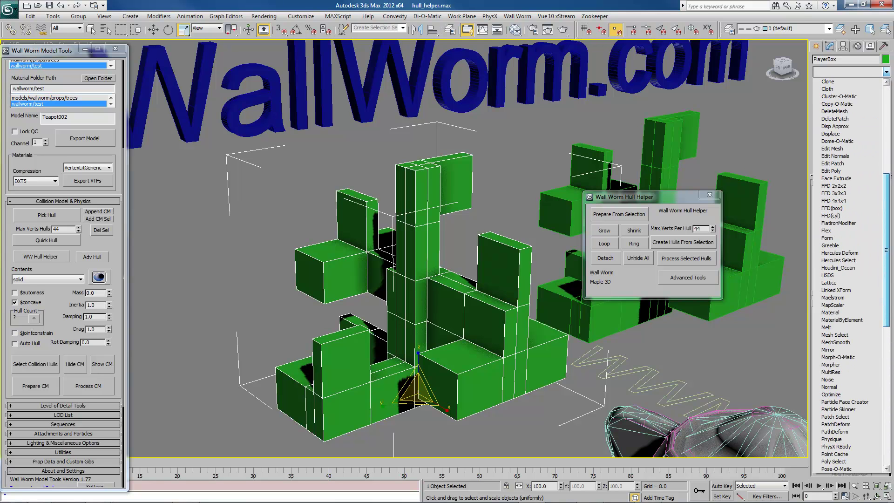
click(836, 454)
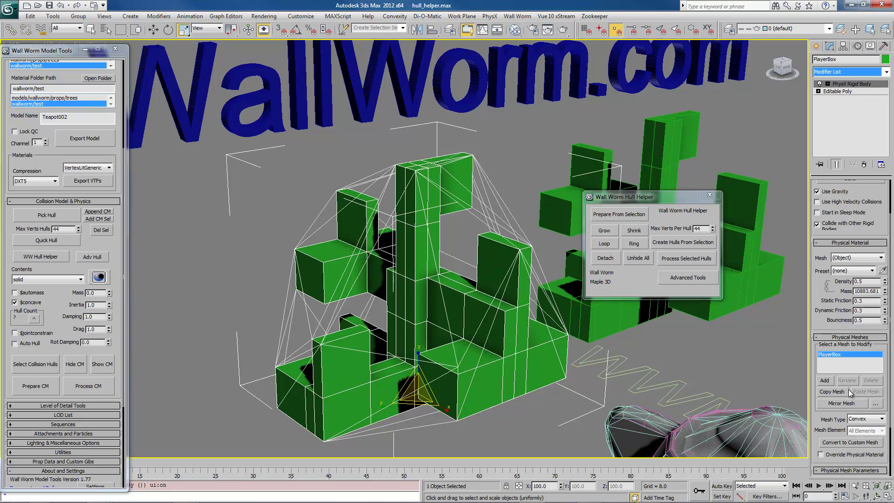
click(845, 442)
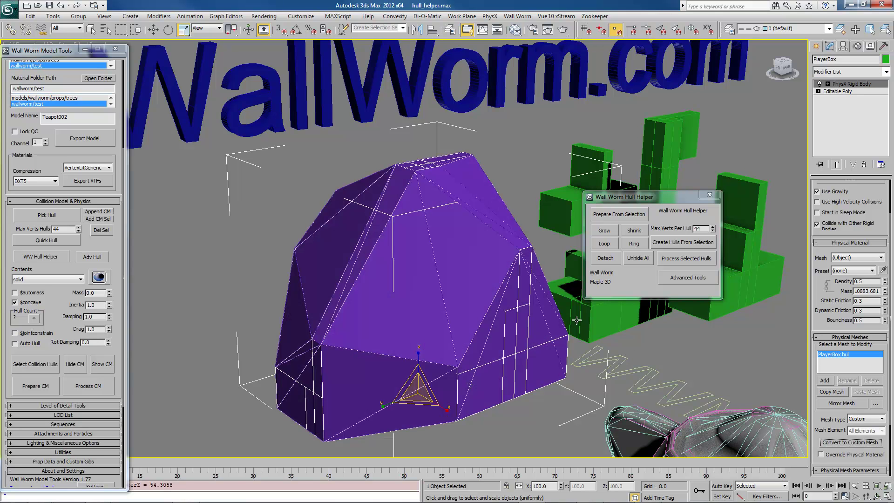
mouse_move(444, 310)
alt+middle_down()
mouse_move(508, 310)
mouse_move(449, 320)
alt+middle_up()
scroll(449, 320, down, 3)
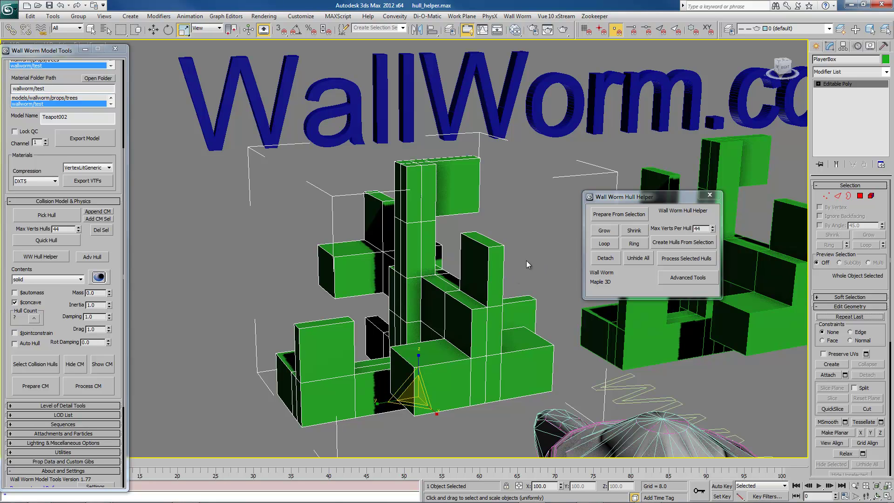
- Close Wall Worm Model Tools, move Hull Helper clear of the model, and prepare the selected green block model for hull editing
click(115, 49)
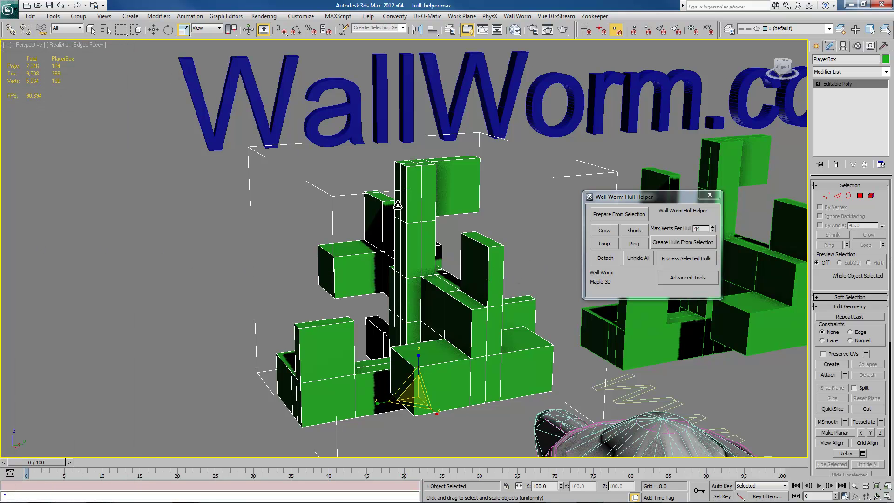
drag(636, 219, 55, 202)
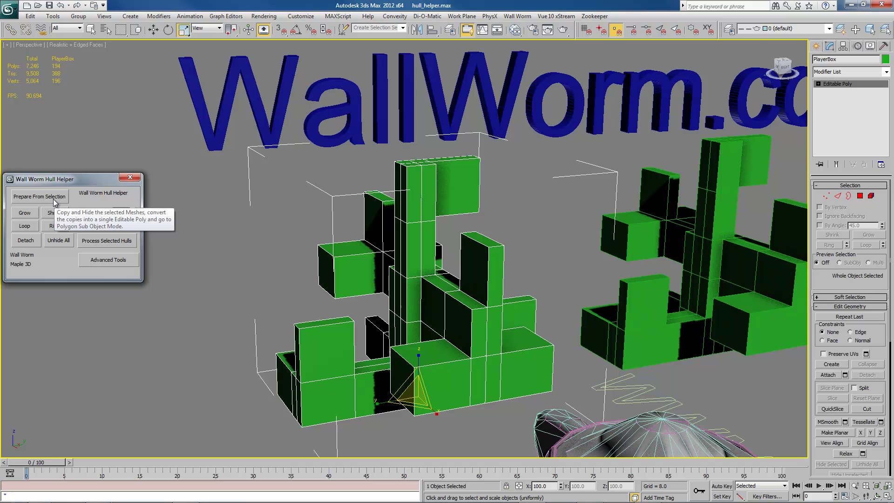
click(55, 197)
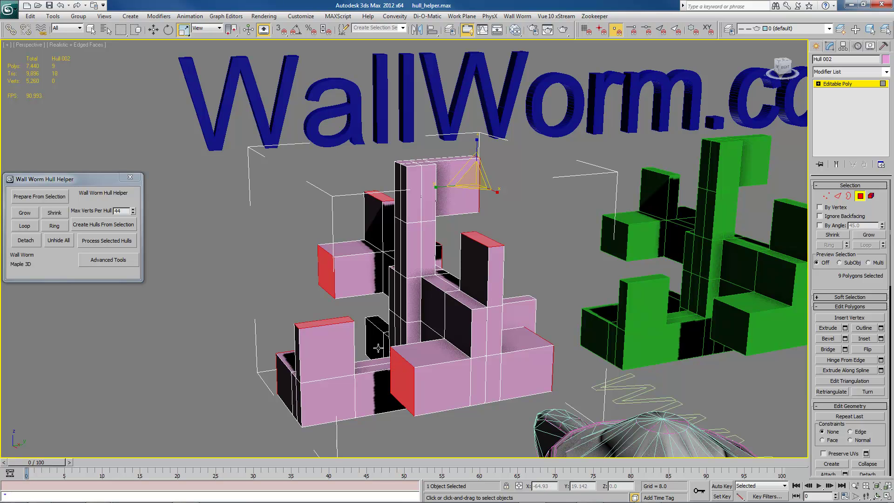
- Select the end face of the block model's lower front arm, grow the selection over the end cube, and detach it
alt+middle_drag(387, 352, 406, 350)
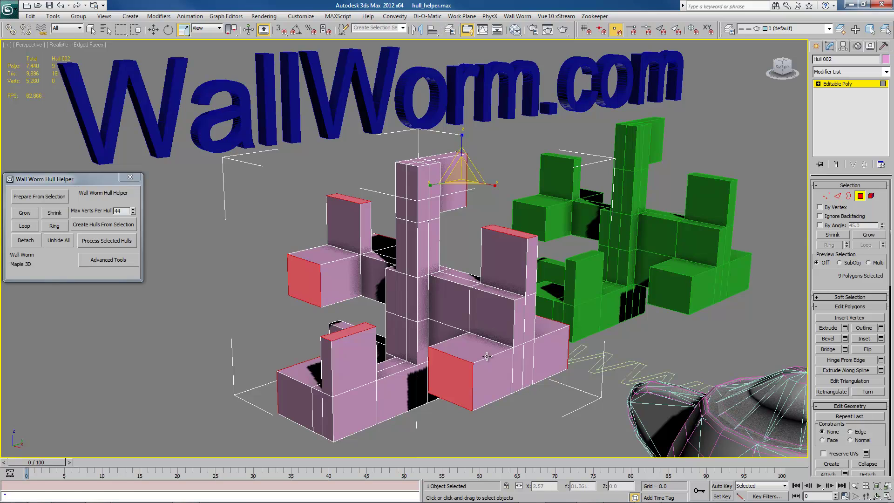
click(455, 368)
alt+middle_drag(456, 368, 494, 378)
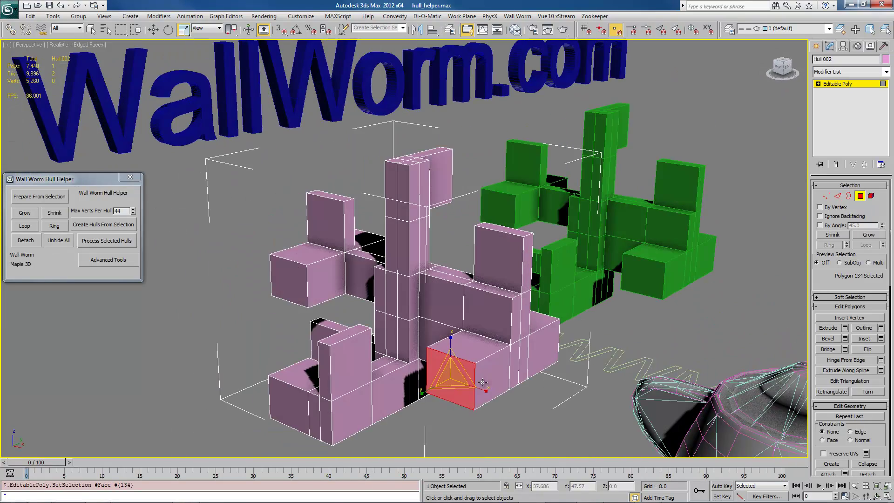
click(25, 212)
scroll(465, 335, up, 3)
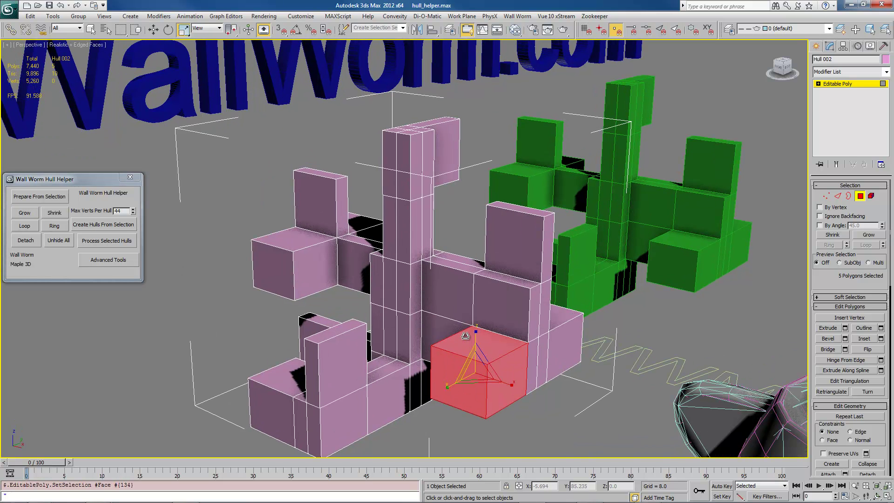
click(25, 241)
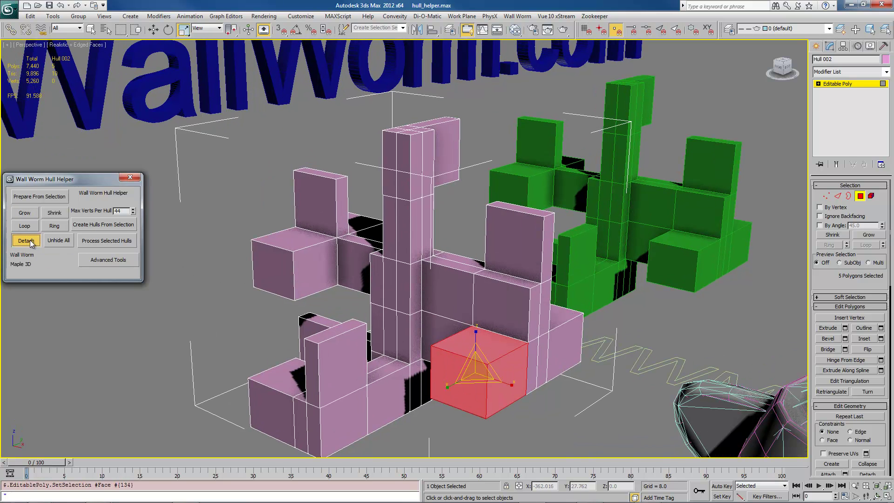
- Select the end face of the horizontal arm at the top of the tower, grow the selection, and detach that block
alt+middle_drag(326, 240, 476, 148)
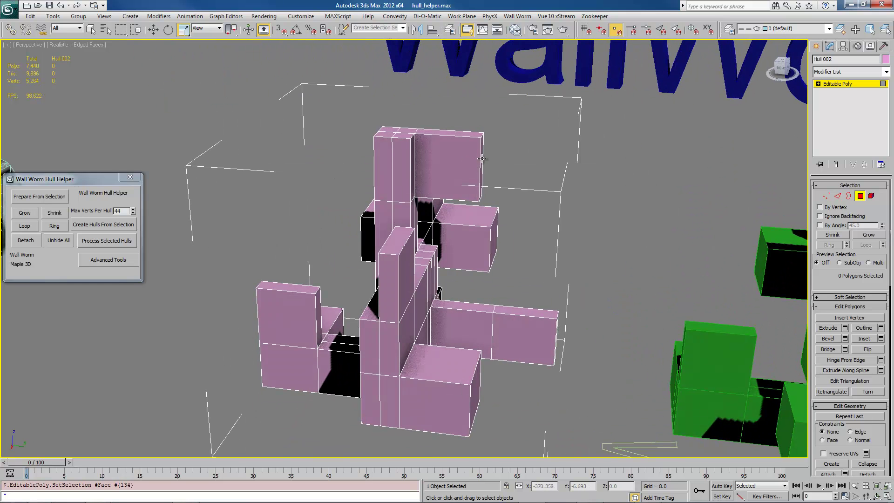
click(482, 158)
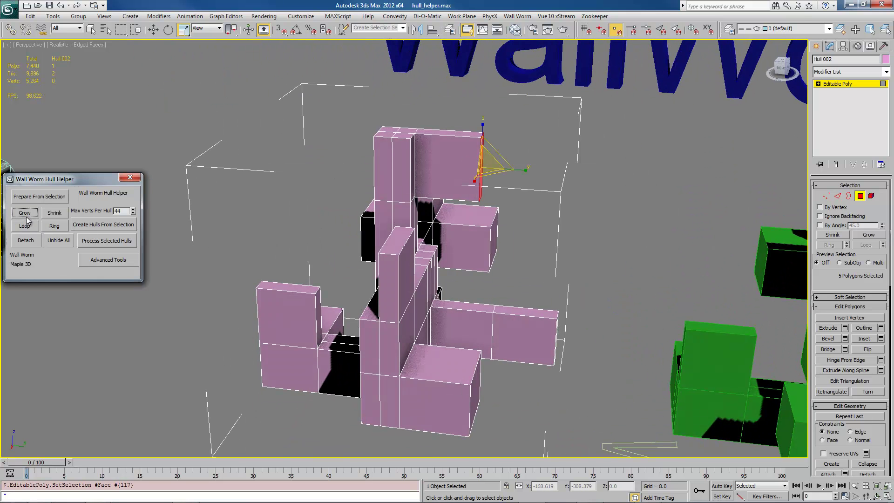
click(29, 241)
- Select all polygons of the central tower's upper part, above the horizontal arms, and detach them
alt+middle_drag(378, 239, 410, 134)
drag(437, 200, 437, 200)
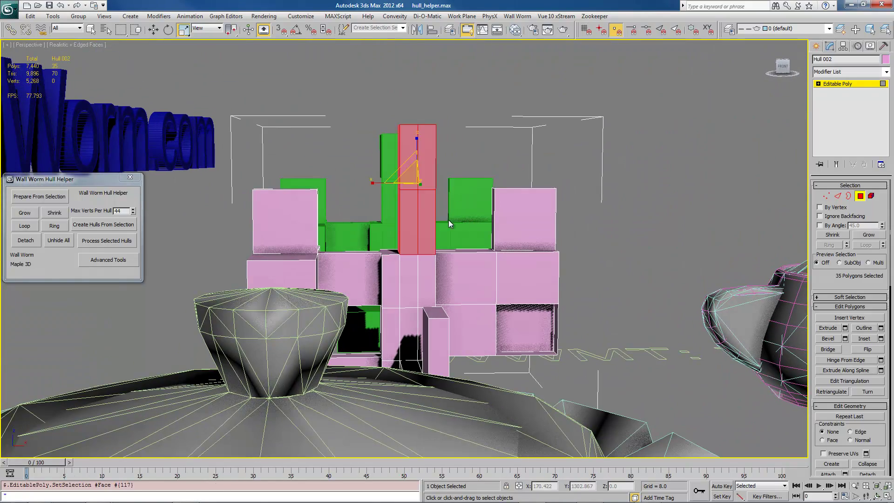
click(26, 240)
- Select the five polygons of the upright block standing on the raised side arm and detach them
alt+middle_drag(279, 245, 302, 158)
drag(398, 213, 398, 212)
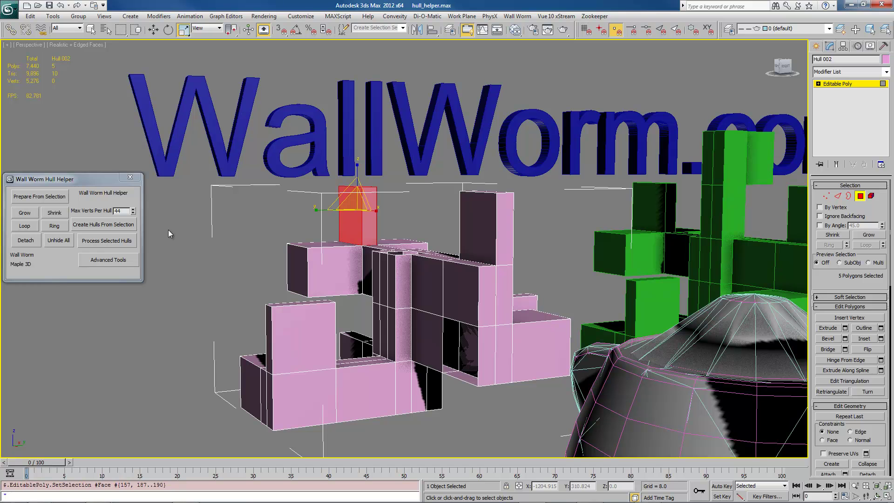
click(26, 242)
alt+middle_drag(317, 247, 364, 249)
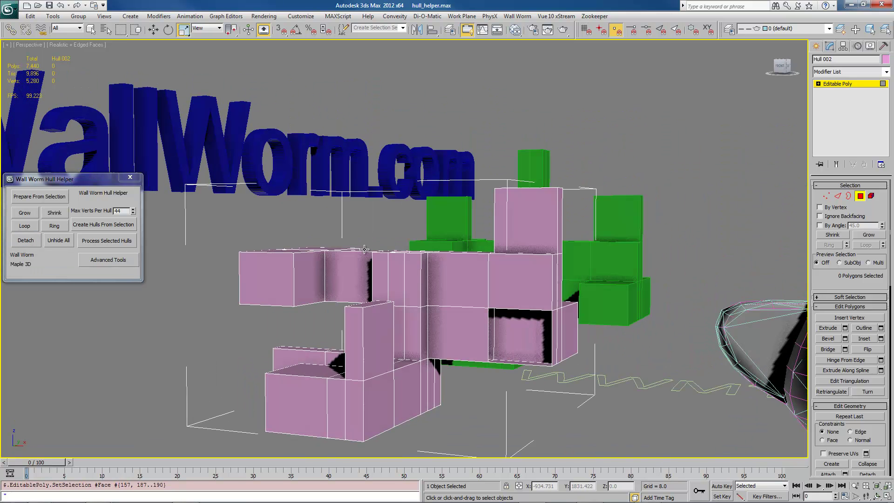
- Detach the upright block on the opposite raised side arm, and detach the wide crossbar at the end of the other raised arm
drag(474, 166, 498, 177)
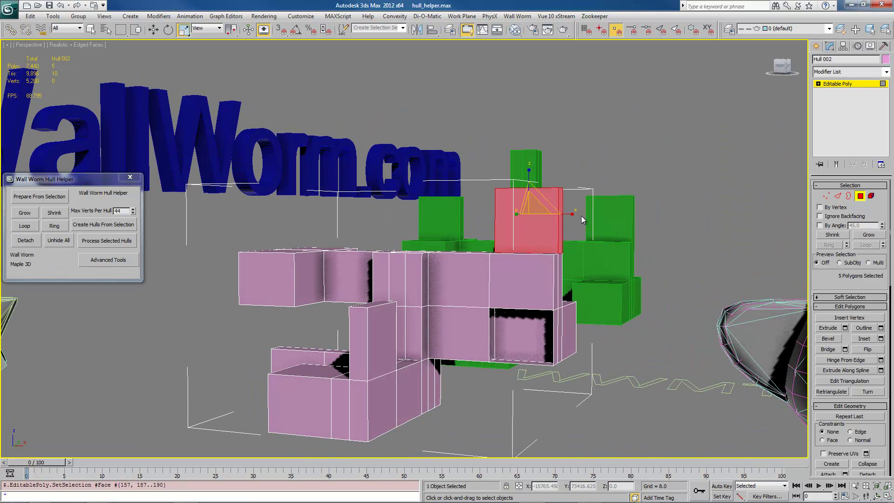
click(26, 241)
alt+middle_drag(339, 253, 531, 249)
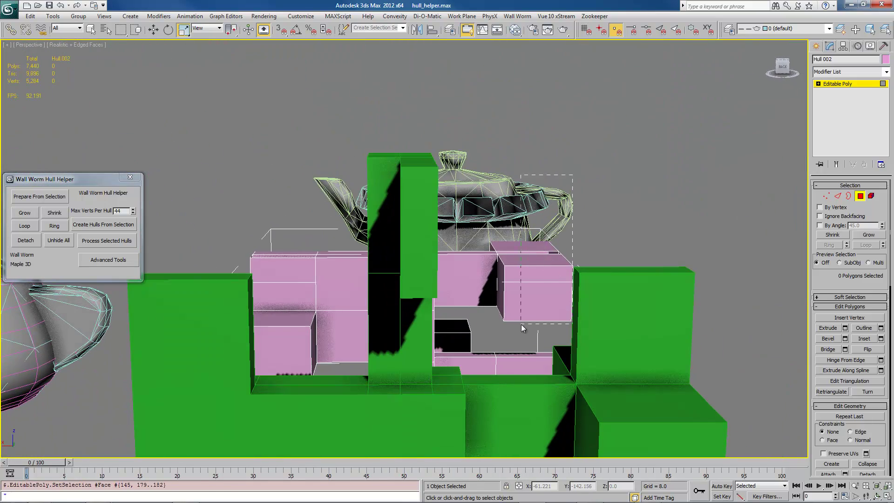
drag(547, 298, 521, 323)
alt+middle_drag(505, 285, 566, 301)
ctrl+click(494, 291)
alt+middle_drag(464, 282, 389, 229)
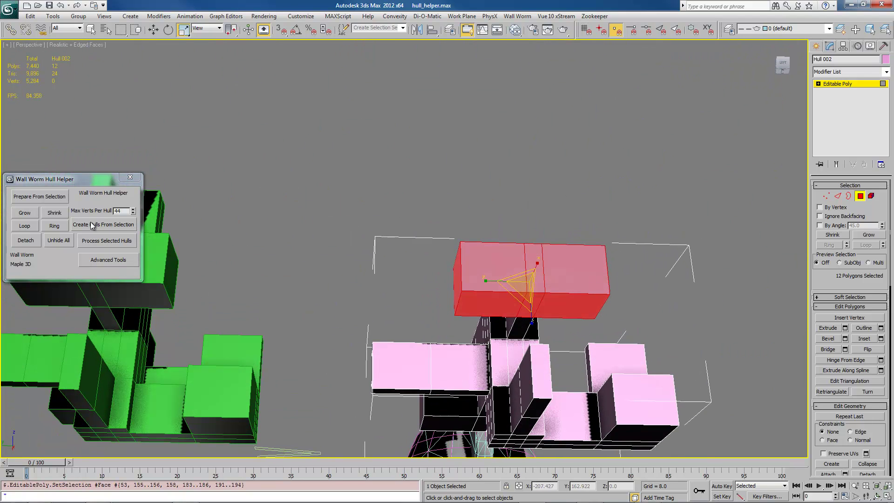
click(28, 240)
- Select the four polygons of the short raised arm that held the crossbar and detach them from the tower
click(92, 29)
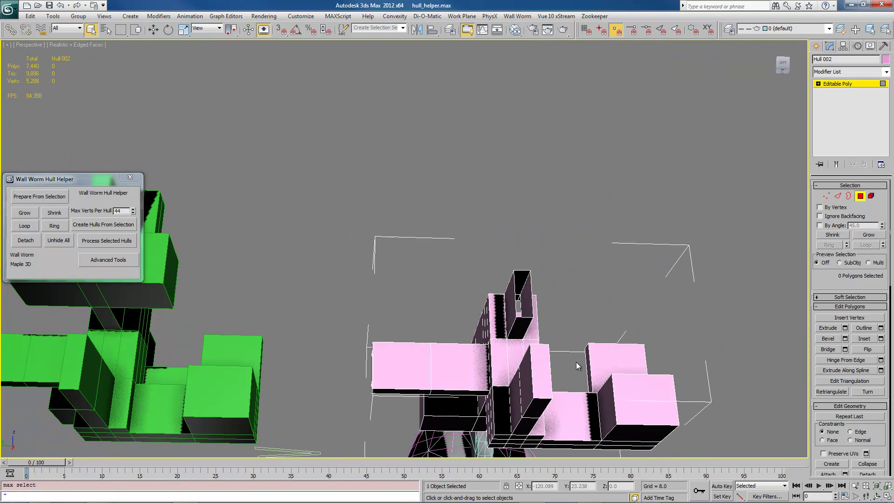
key(shift+z)
key(shift+z)
key(shift+z)
key(shift+z)
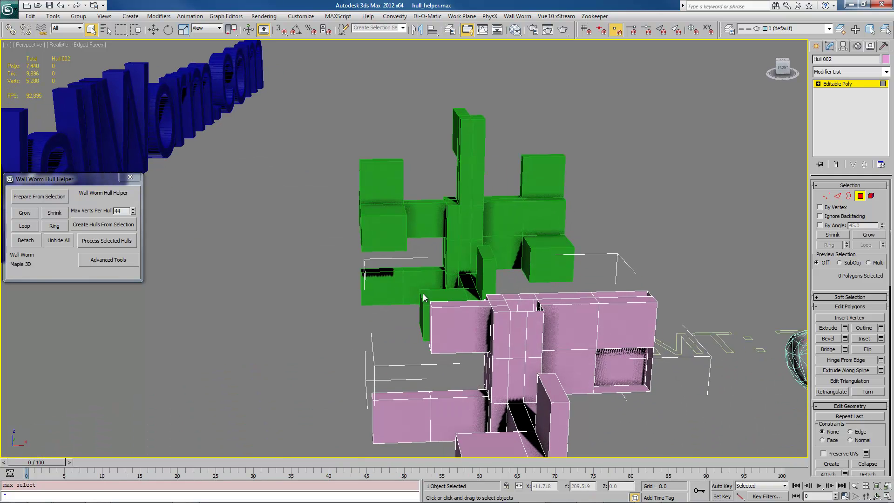
click(463, 354)
click(26, 241)
- Select the five polygons of the upright block standing on the lower front base and detach them
key(shift+z)
key(shift+z)
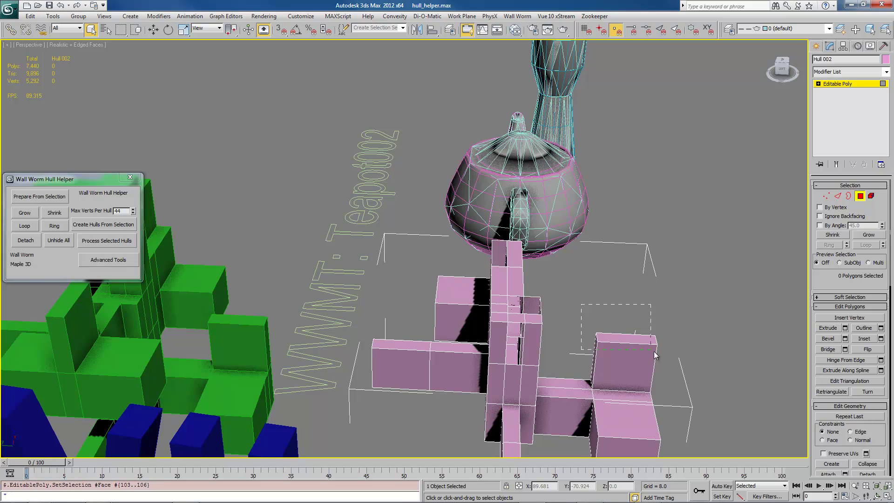
click(627, 361)
click(26, 240)
- Select all polygons of the long lower side arm and detach them from the central tower
key(shift+z)
key(shift+z)
key(shift+z)
key(shift+z)
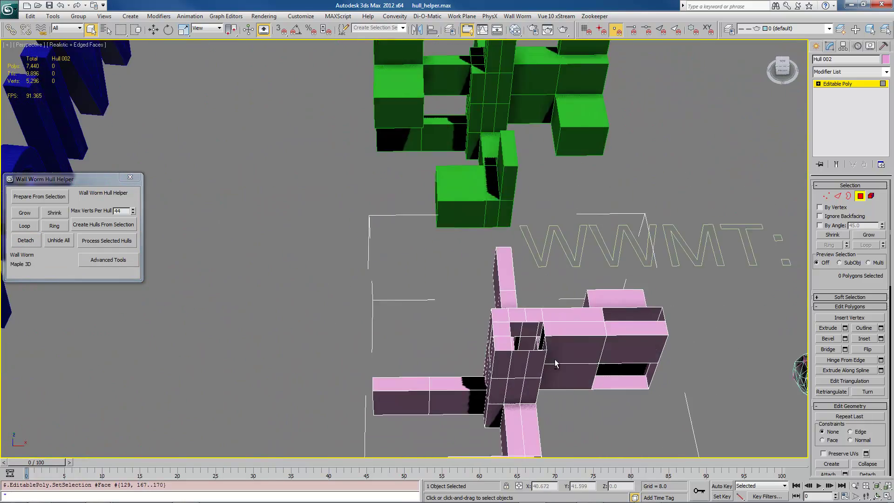
key(shift+z)
key(shift+z)
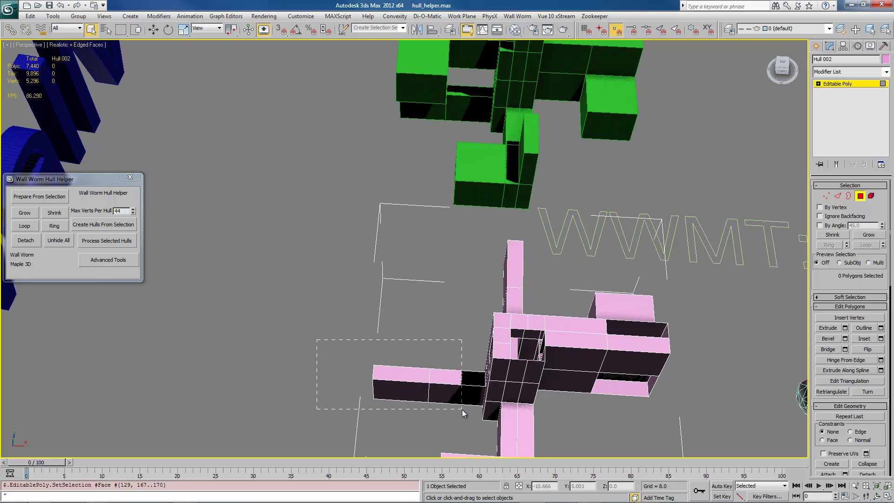
drag(462, 409, 462, 409)
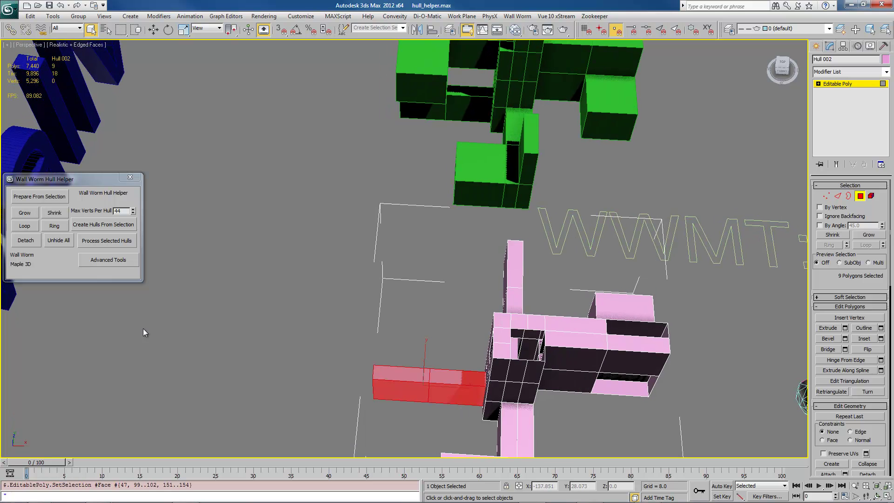
click(26, 241)
- Select the polygons of the thin arm at the back of the central tower and detach them
alt+middle_drag(400, 261, 520, 403)
drag(438, 359, 406, 336)
click(25, 240)
- Select all 13 polygons of the wide base block at the end of the lower front arm and detach them
alt+middle_drag(474, 270, 529, 250)
alt+middle_drag(541, 373, 191, 318)
drag(281, 390, 281, 390)
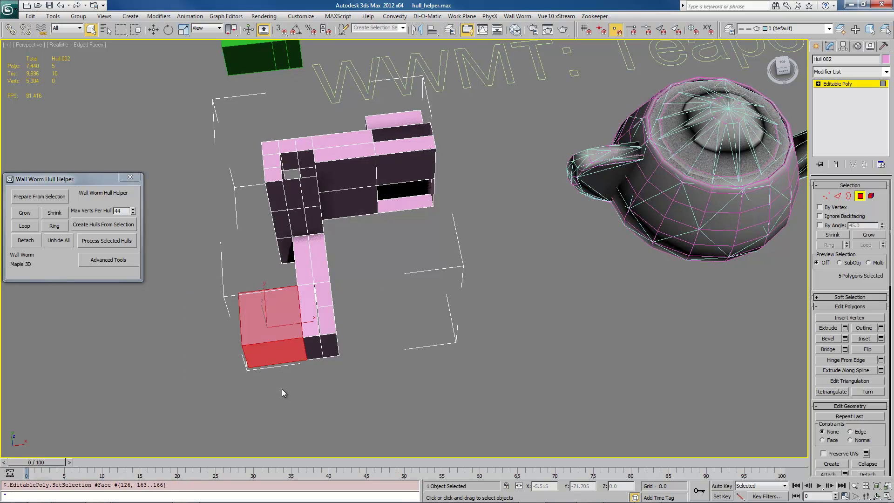
alt+middle_drag(281, 389, 342, 226)
drag(256, 347, 242, 365)
alt+middle_drag(248, 367, 445, 342)
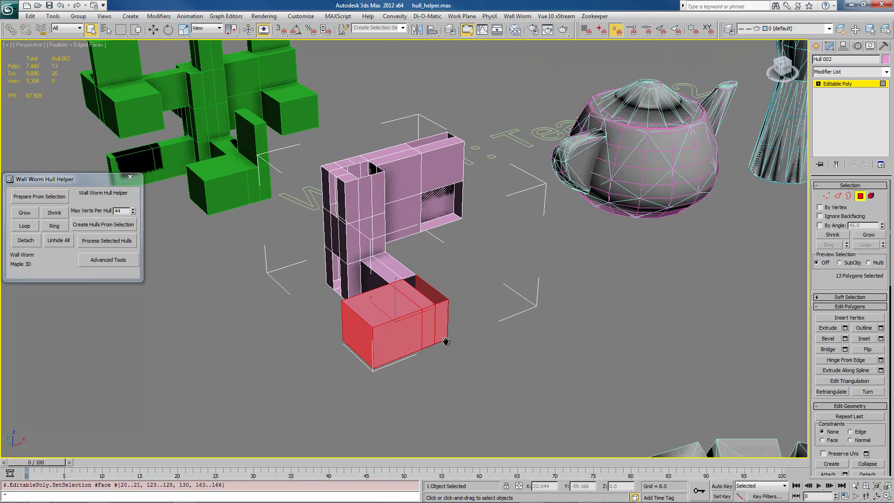
click(144, 278)
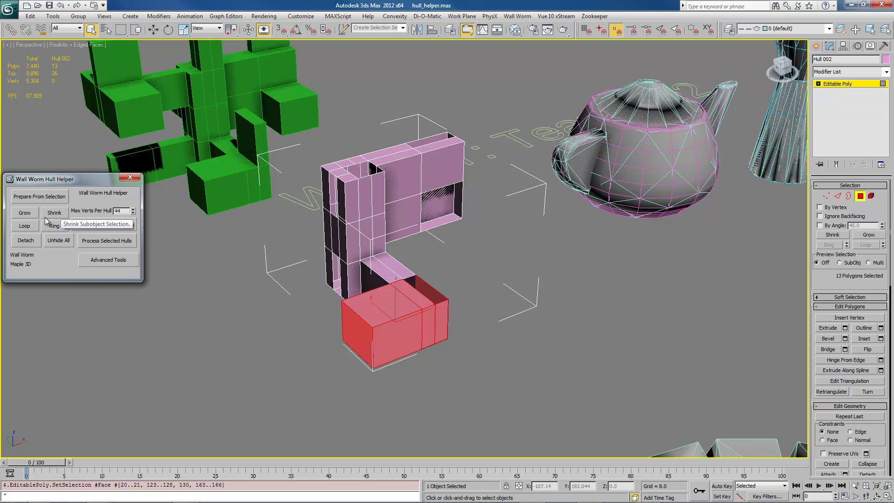
click(25, 240)
- Select the eight polygons of the lower front arm joining the tower and detach them
alt+middle_drag(466, 242, 495, 241)
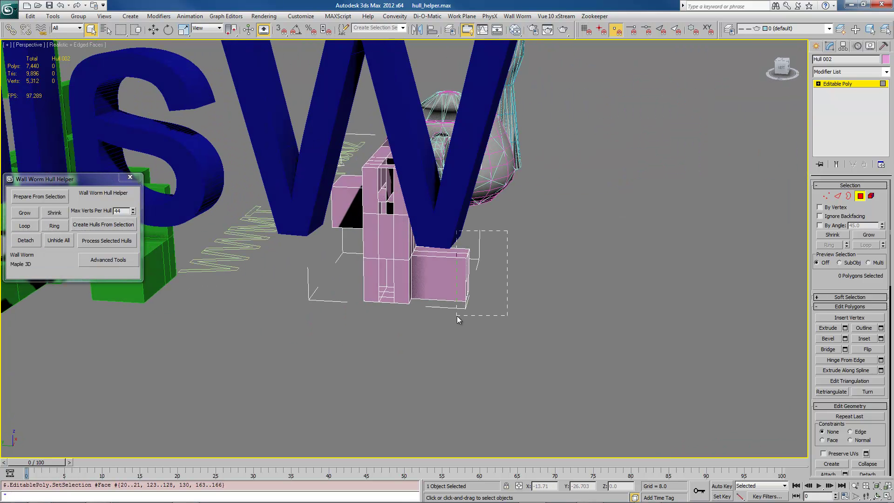
drag(457, 319, 453, 317)
alt+middle_drag(453, 317, 198, 275)
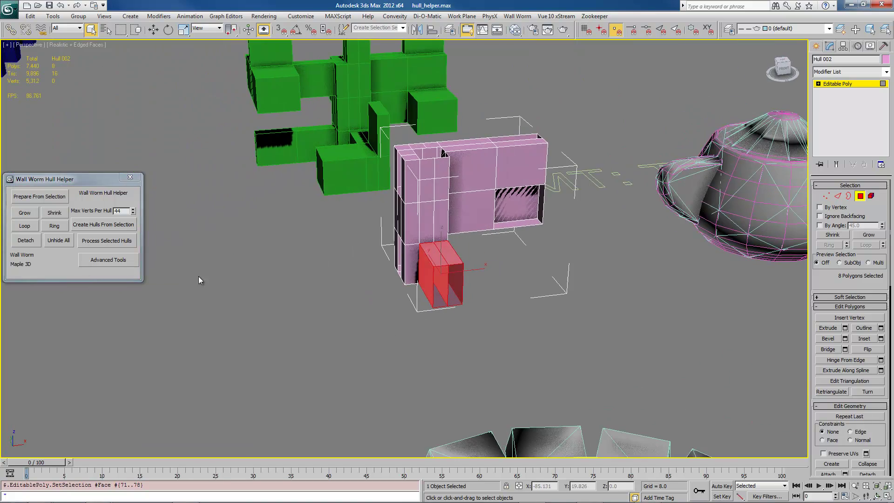
click(26, 241)
- Select the five polygons of the cube protruding from the end of the remaining raised side arm and detach them
alt+middle_drag(384, 314, 566, 204)
drag(494, 268, 460, 283)
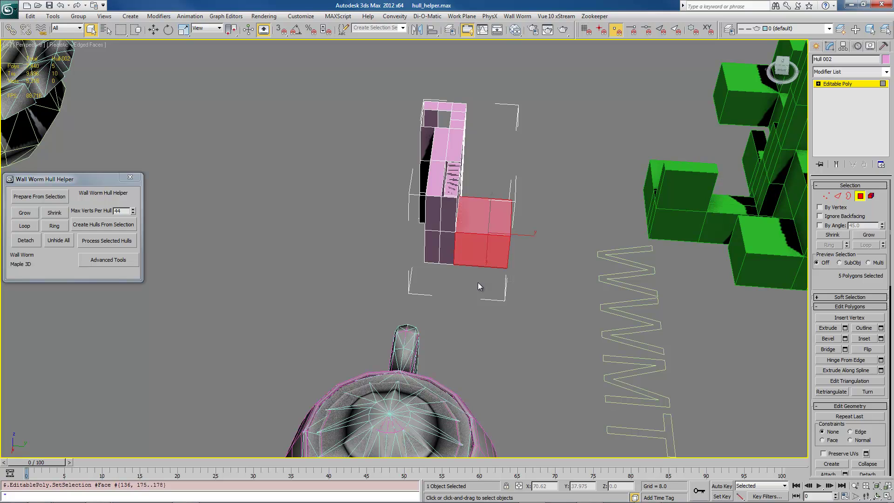
click(39, 245)
- Separate the remaining raised side arm from the central tower by selecting its section and detaching it
alt+middle_drag(273, 240, 498, 210)
drag(435, 254, 442, 252)
alt+middle_drag(441, 252, 353, 251)
click(26, 238)
- Unhide all the detached sections of the block model
alt+middle_drag(419, 232, 418, 341)
click(59, 240)
alt+middle_drag(513, 223, 601, 209)
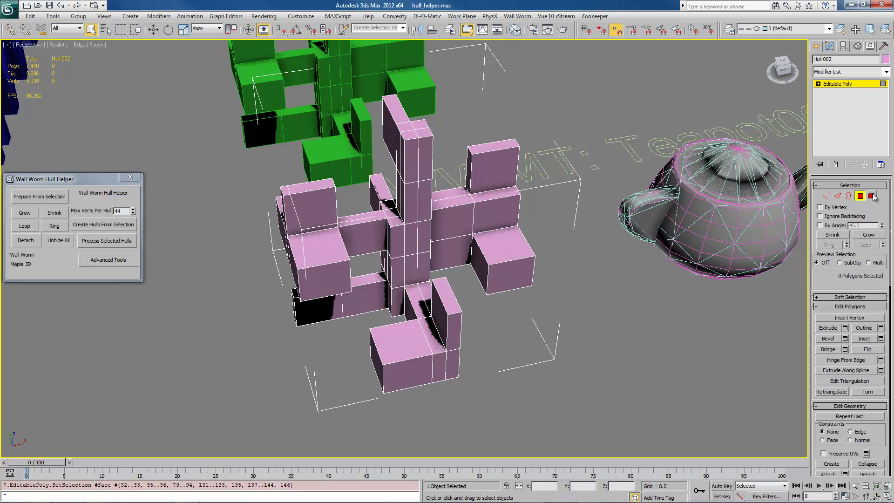
- Check the separation of the tower, side arm, end cube and upright blocks by selecting them individually as elements, and leave sub-object mode
key(5)
click(424, 204)
click(490, 149)
click(482, 202)
click(518, 241)
click(457, 306)
key(5)
- Create convex hulls from the whole sectioned block model with 44 max verts per hull, and process the selected hulls
alt+middle_drag(456, 307, 429, 278)
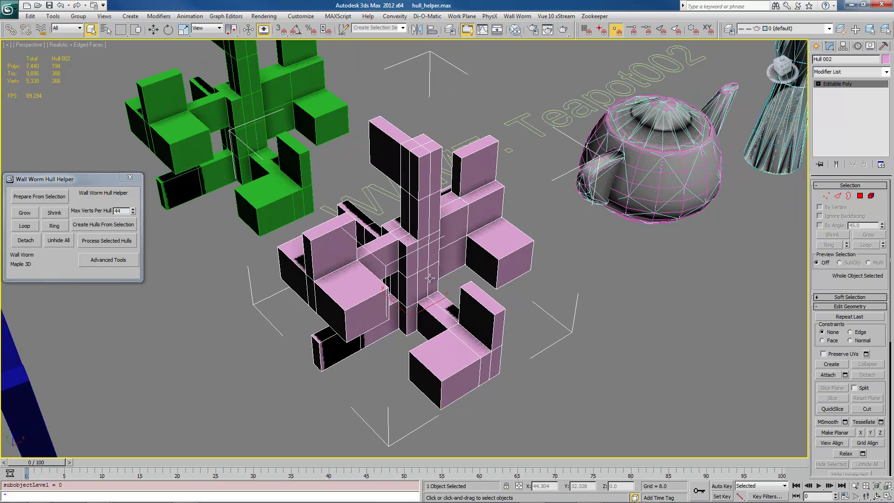
click(110, 226)
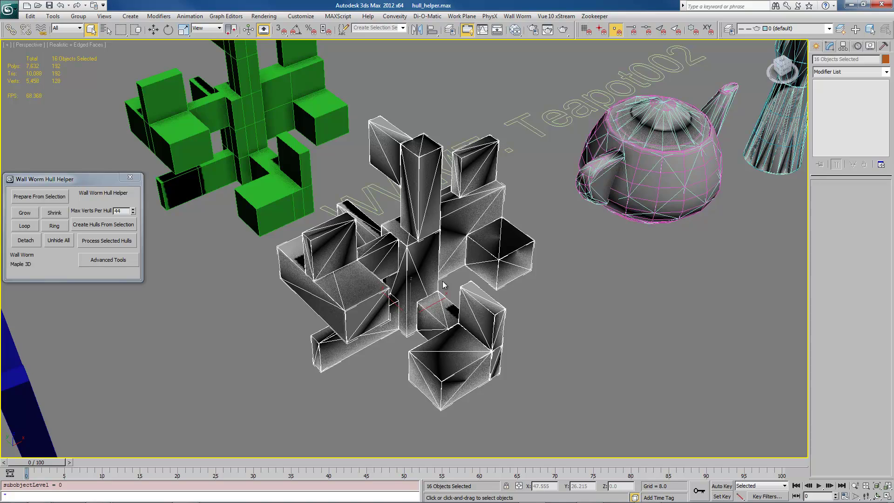
alt+middle_drag(454, 284, 125, 252)
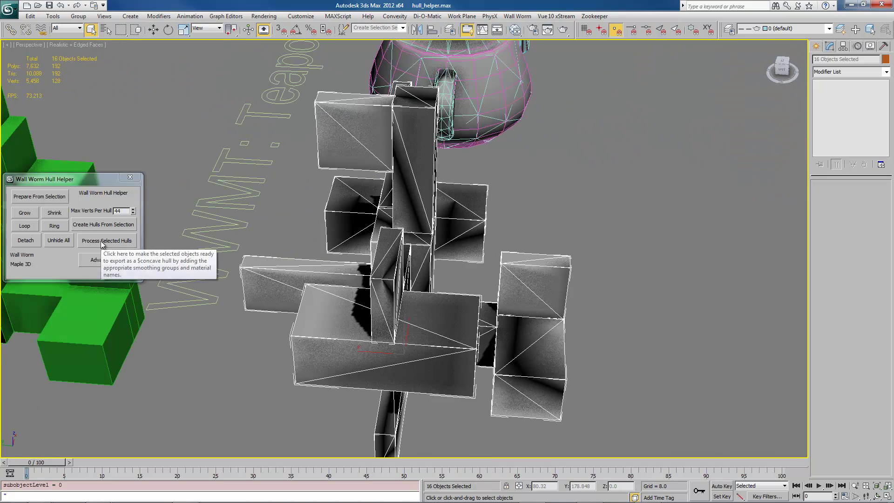
click(103, 243)
- Select the original green block model and open Wall Worm Model Tools, placing its window clear of the models
mouse_move(461, 254)
alt+middle_down()
mouse_move(419, 252)
mouse_move(449, 258)
alt+middle_up()
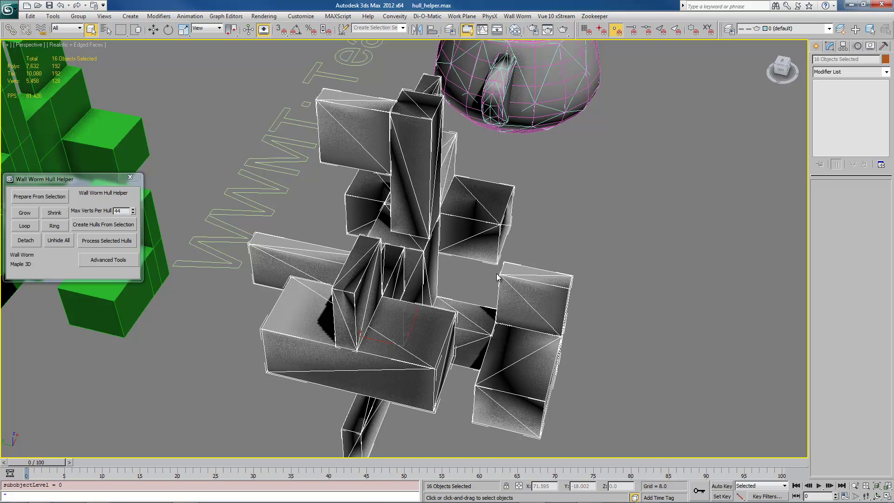
alt+middle_drag(488, 272, 504, 332)
click(389, 210)
click(517, 16)
click(530, 32)
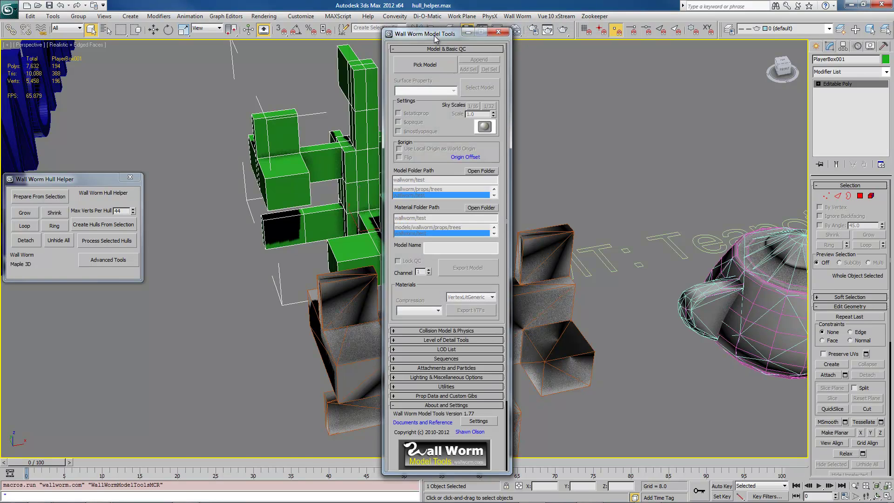
drag(434, 36, 85, 36)
- Pick the original block model as the export model and name it hullexample
click(76, 69)
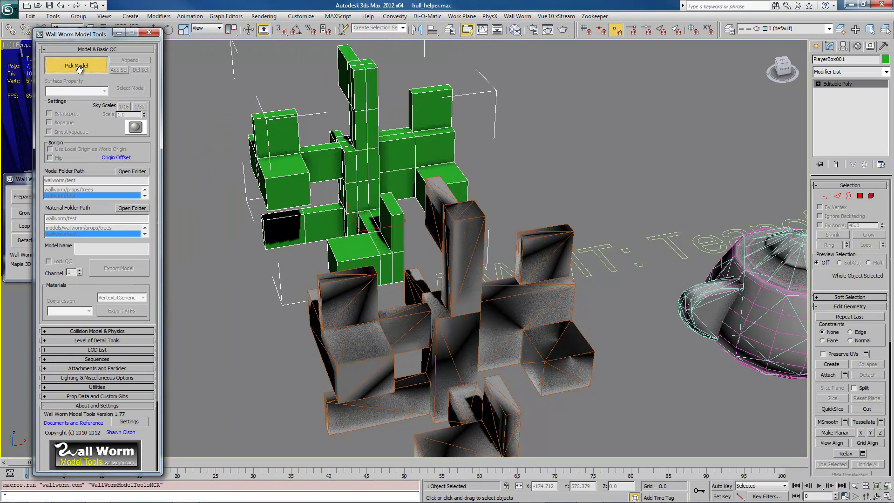
click(361, 138)
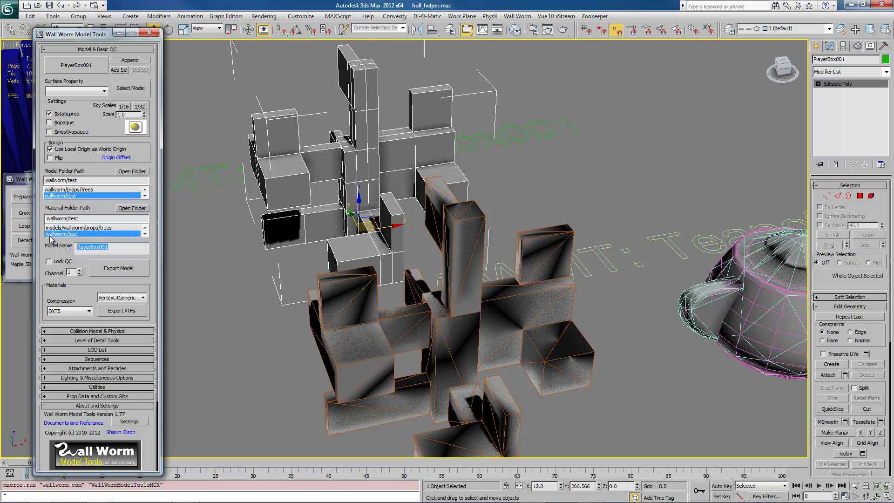
text(hullexample)
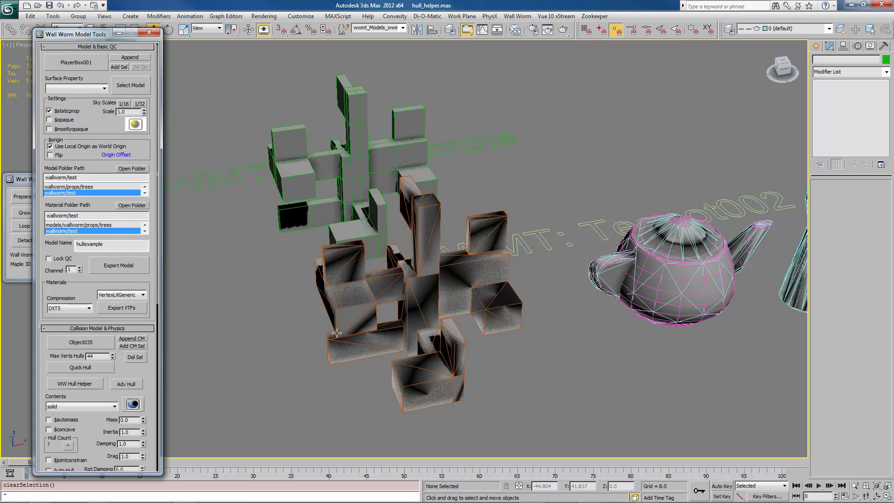
- Select all the block model's hulls together and add them to the model's collision hulls
alt+middle_drag(339, 253, 580, 300)
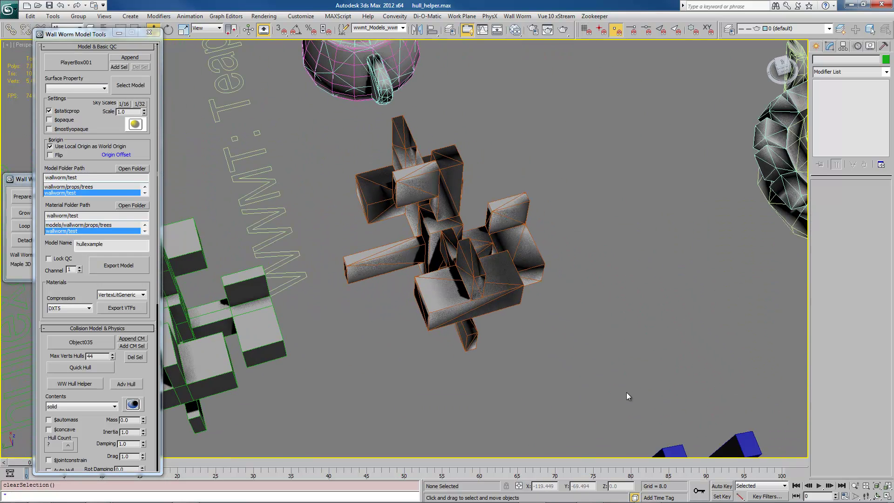
drag(630, 396, 361, 135)
alt+middle_drag(361, 135, 373, 242)
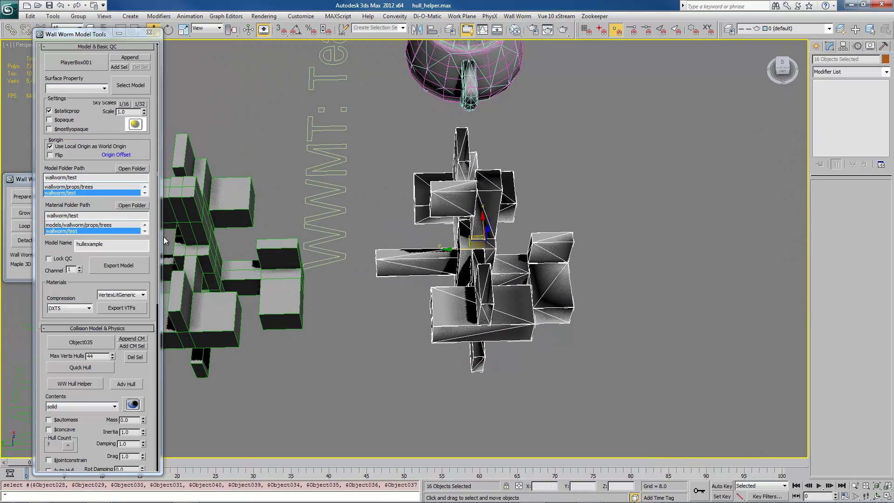
click(131, 346)
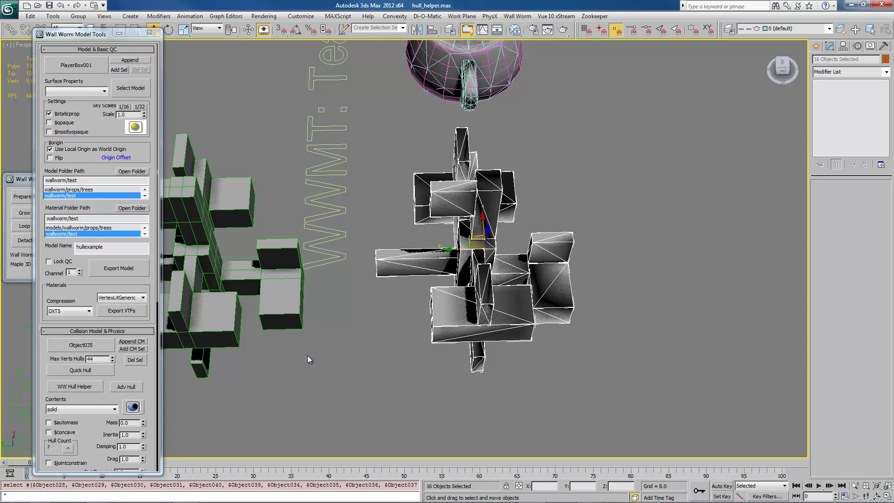
- Check the assigned collision hulls by hiding the collision model and showing it again
scroll(103, 396, down, 5)
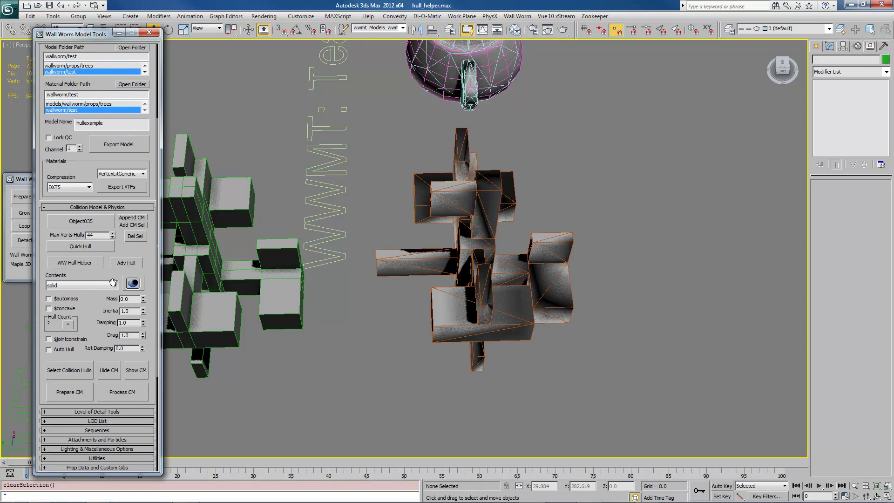
click(113, 374)
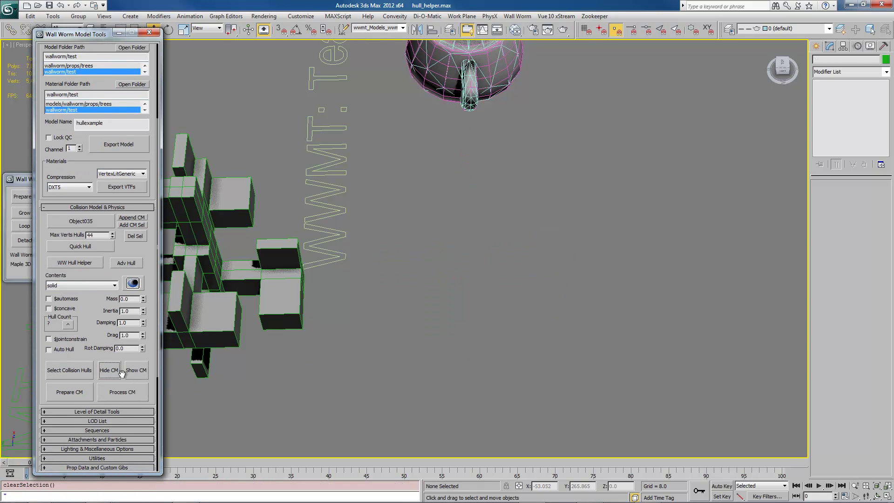
click(140, 373)
- Move the original block model about 194 units in the negative Y direction so it overlaps its collision hulls
middle_drag(362, 311, 539, 314)
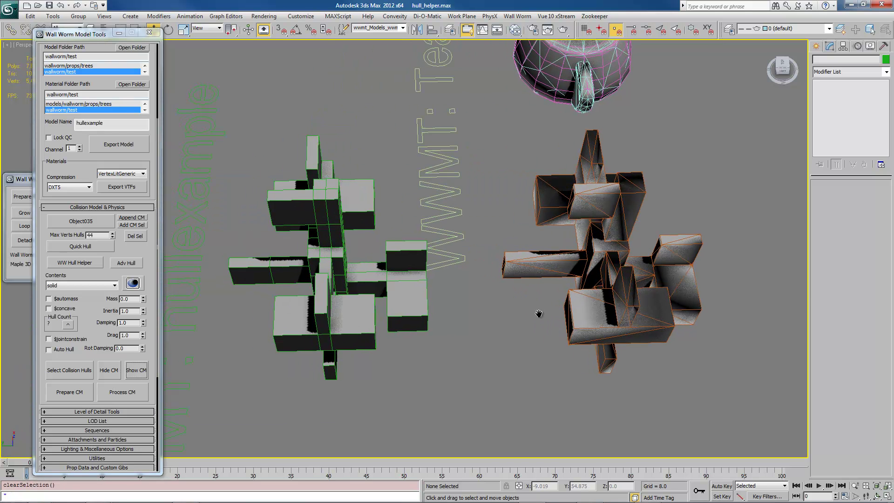
click(363, 298)
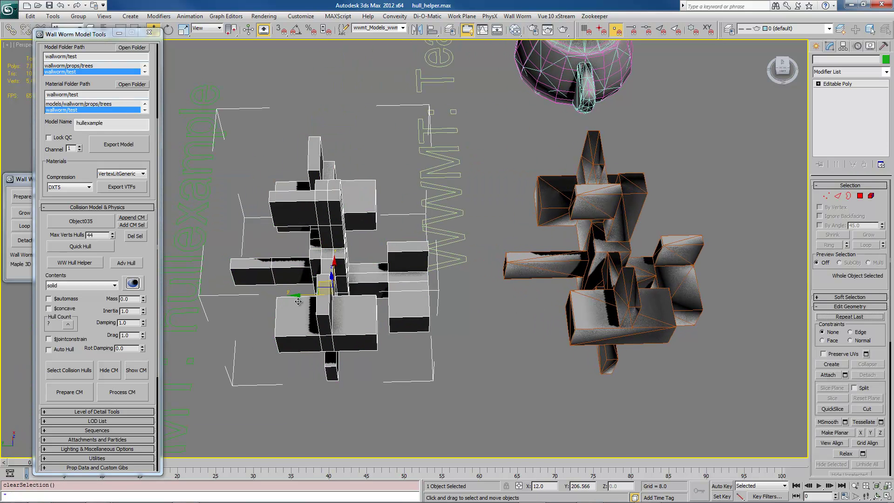
drag(300, 297, 562, 298)
alt+middle_drag(562, 298, 433, 301)
scroll(531, 284, up, 5)
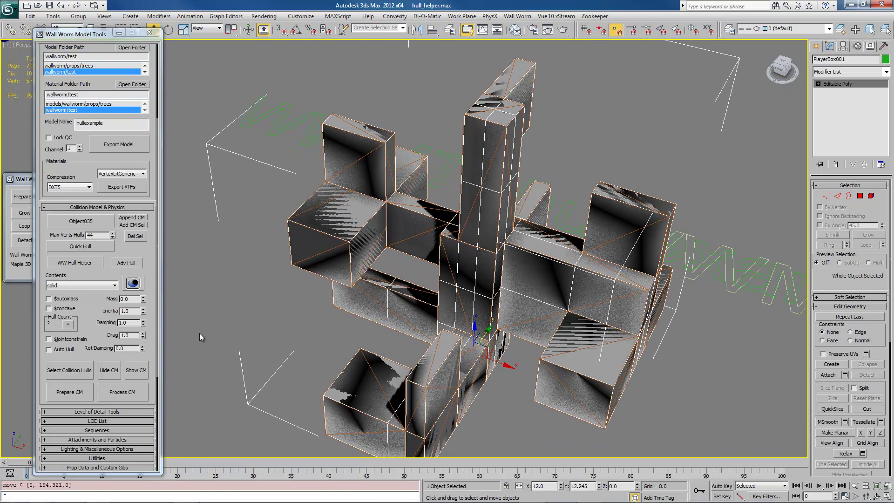
- Enable $concave for the collision model and move the Hull Helper window out from behind Model Tools
click(50, 310)
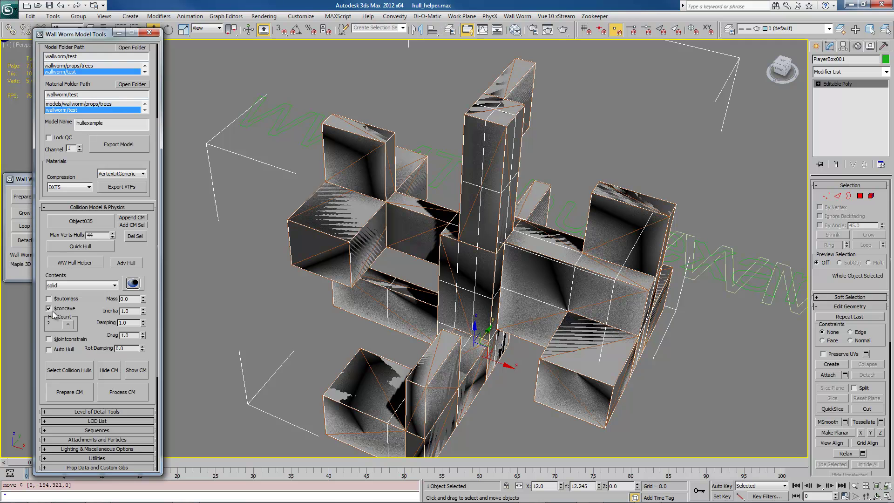
drag(23, 179, 199, 89)
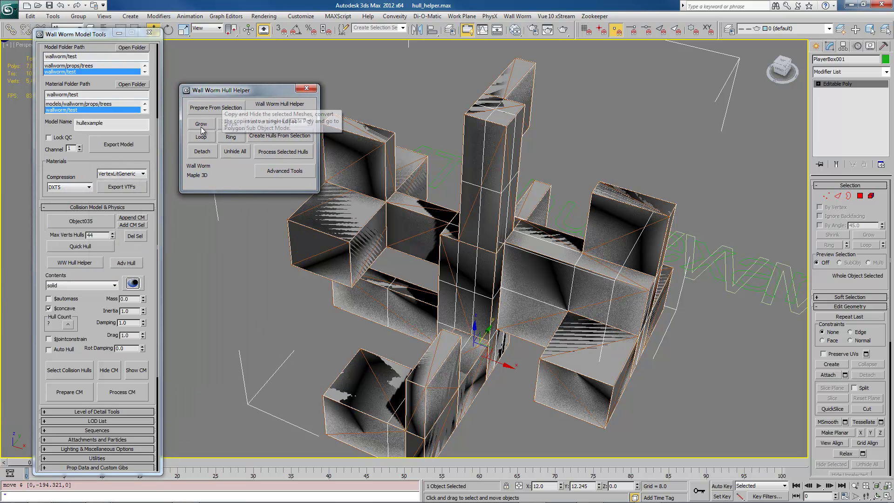
drag(270, 90, 264, 40)
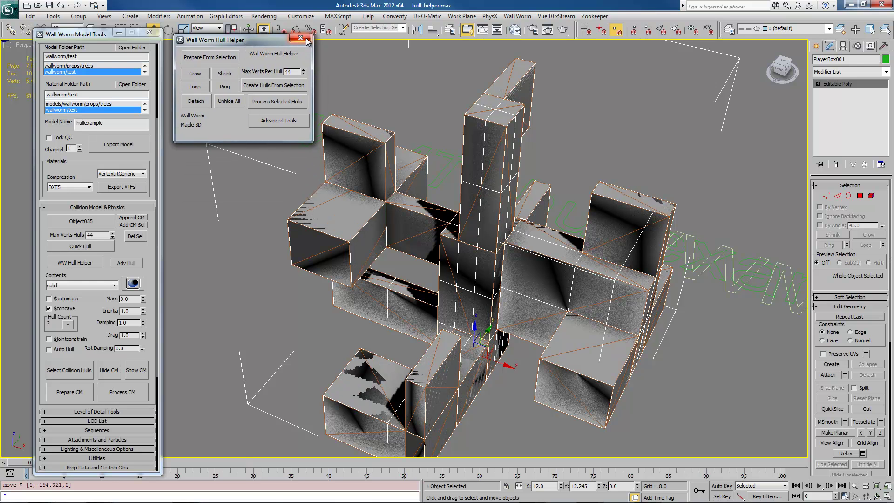
- Close the Hull Helper and export the hullexample model
click(301, 40)
click(120, 145)
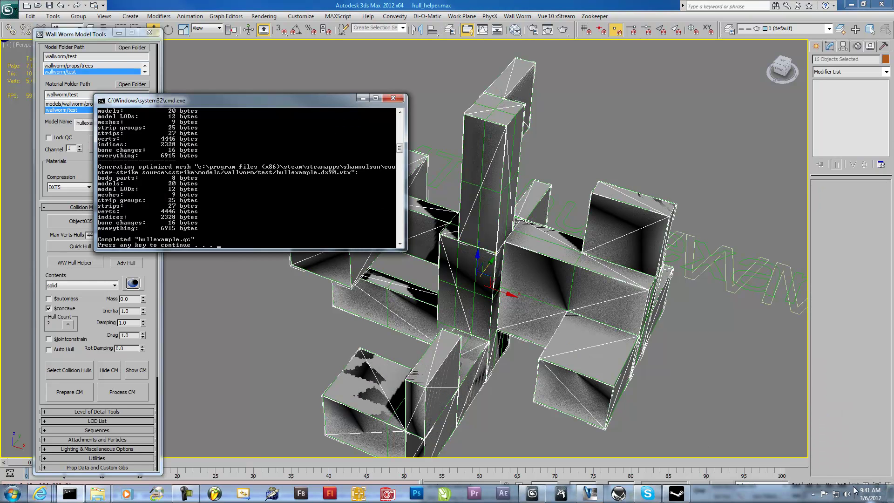
- Open the Source SDK from Steam and launch the Half-Life Model Viewer
click(812, 494)
right_click(814, 447)
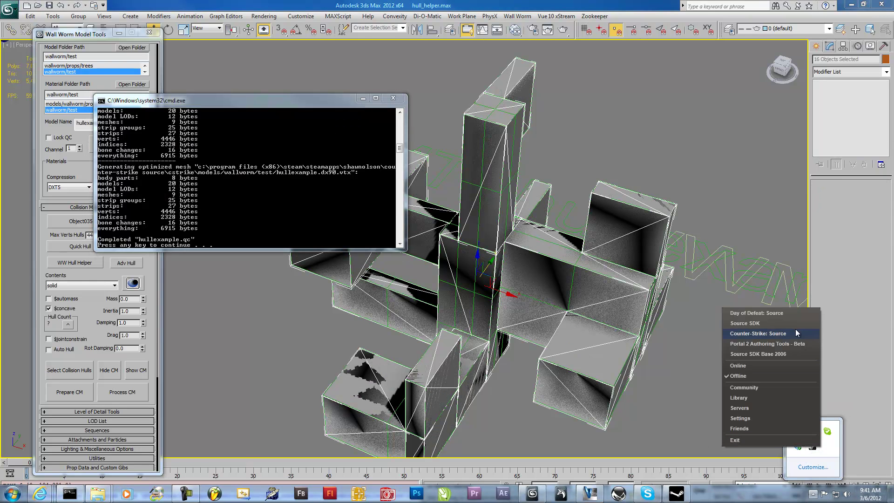
click(768, 323)
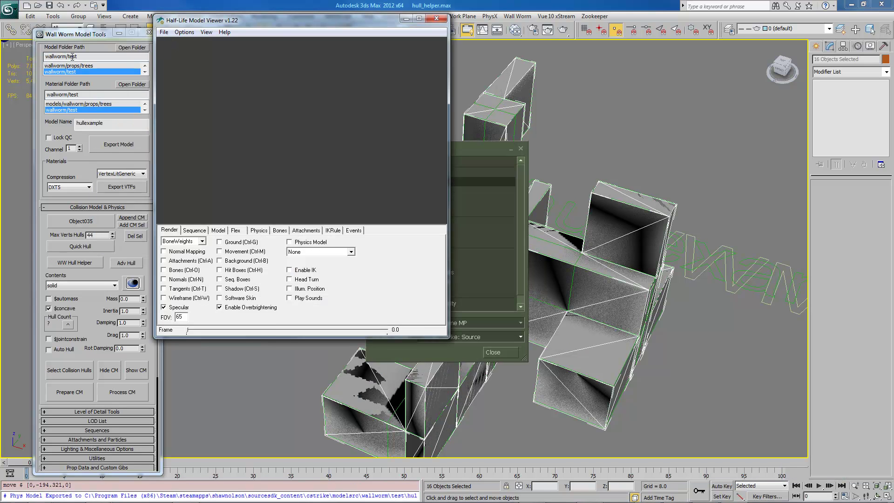
- Load hullexample.mdl from the models\wallworm\test folder into the model viewer
click(164, 32)
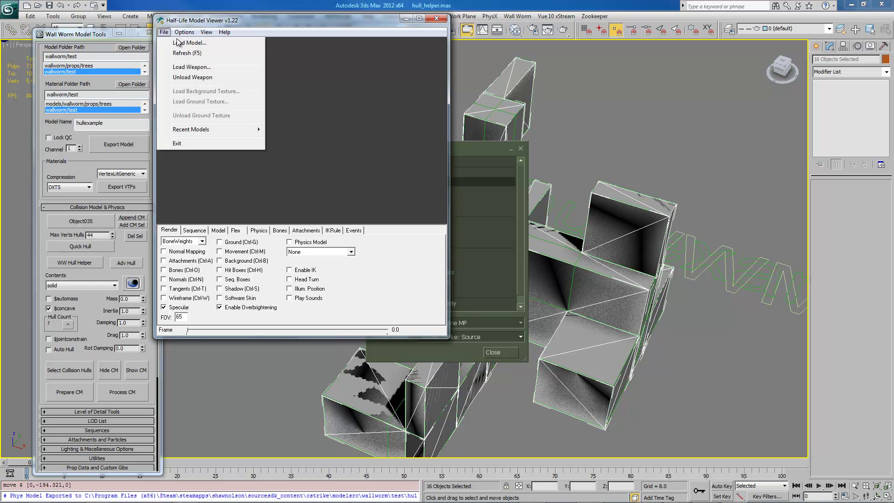
key(Escape)
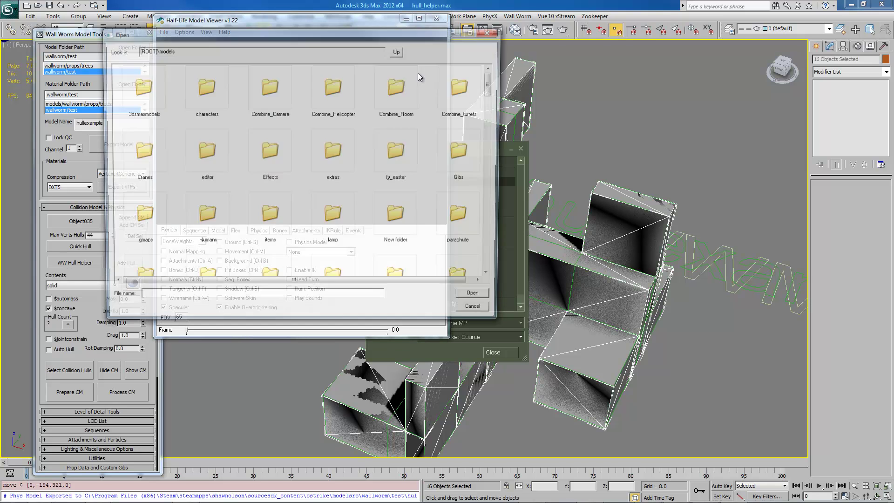
drag(491, 77, 489, 137)
double_click(267, 208)
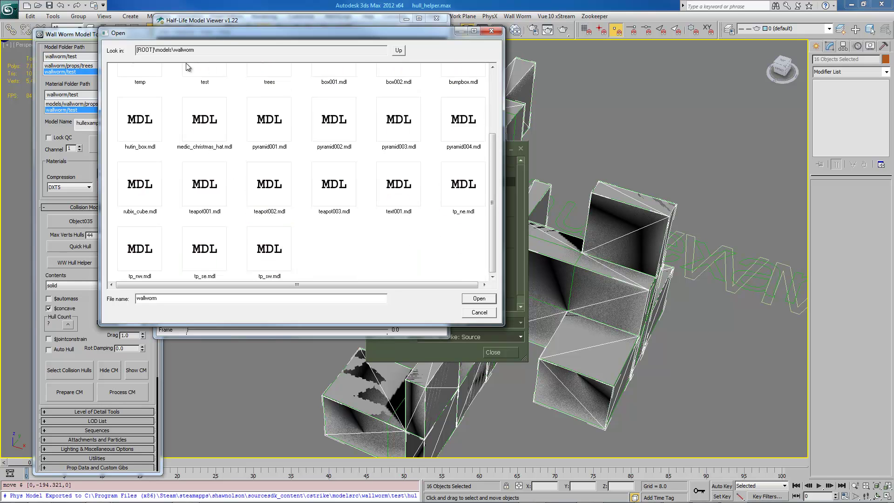
double_click(205, 71)
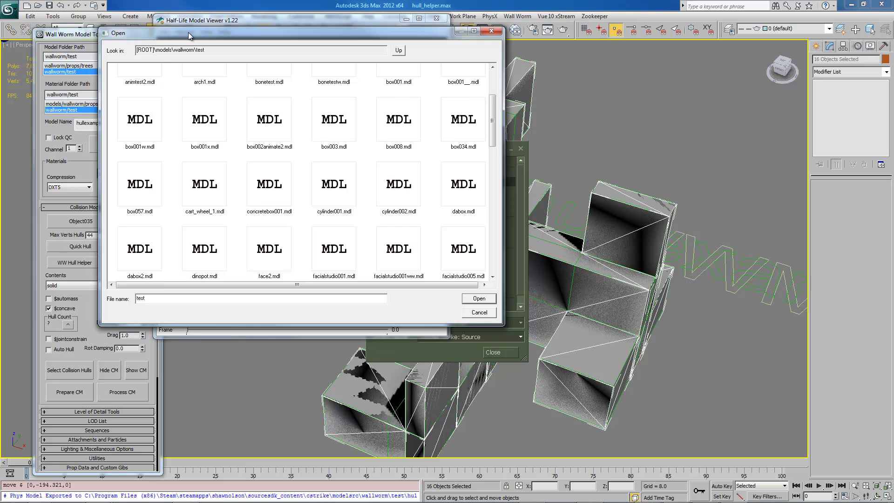
drag(187, 32, 261, 33)
click(410, 198)
scroll(537, 134, down, 3)
double_click(220, 194)
- Show the physics model over the exported hullexample model and examine the collision hulls from several angles
drag(225, 191, 319, 160)
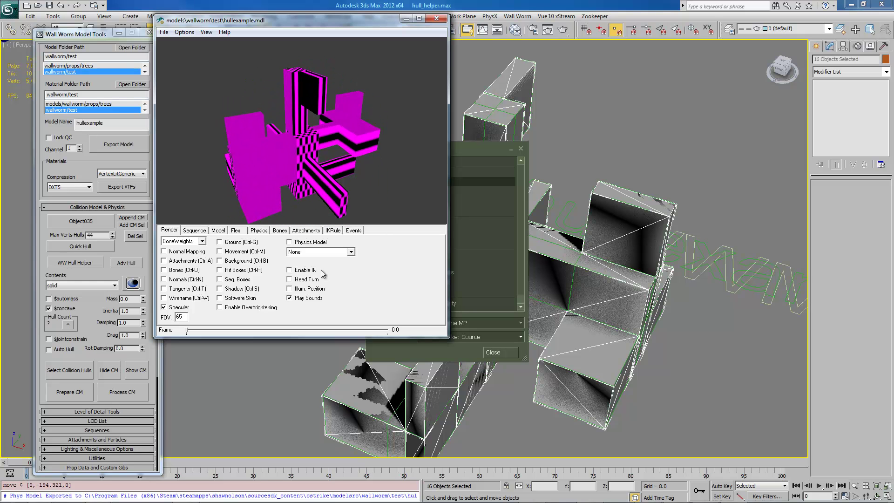
click(291, 242)
drag(289, 160, 331, 165)
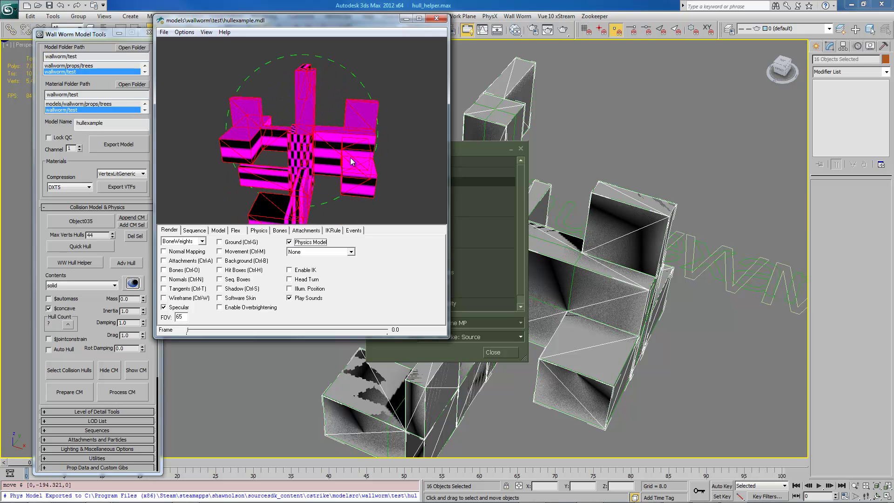
drag(352, 161, 365, 160)
mouse_move(307, 202)
mouse_down()
mouse_move(329, 193)
mouse_move(310, 208)
mouse_up()
- Set the viewer's render mode to Textured and inspect the hullexample_hull collision pieces while rotating the model
click(198, 241)
click(172, 262)
drag(275, 172, 340, 165)
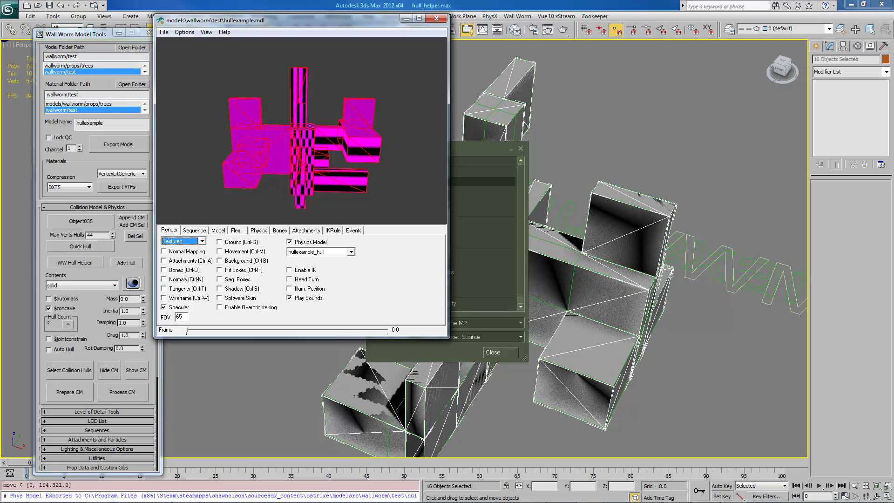
- Close the model viewer and the Source SDK, return to 3ds Max and refresh the collision model's hull count
click(437, 19)
click(521, 149)
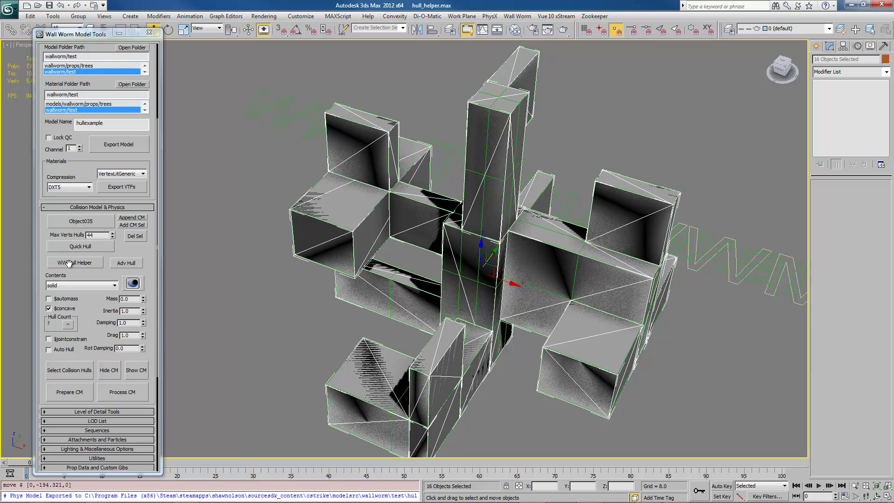
click(70, 329)
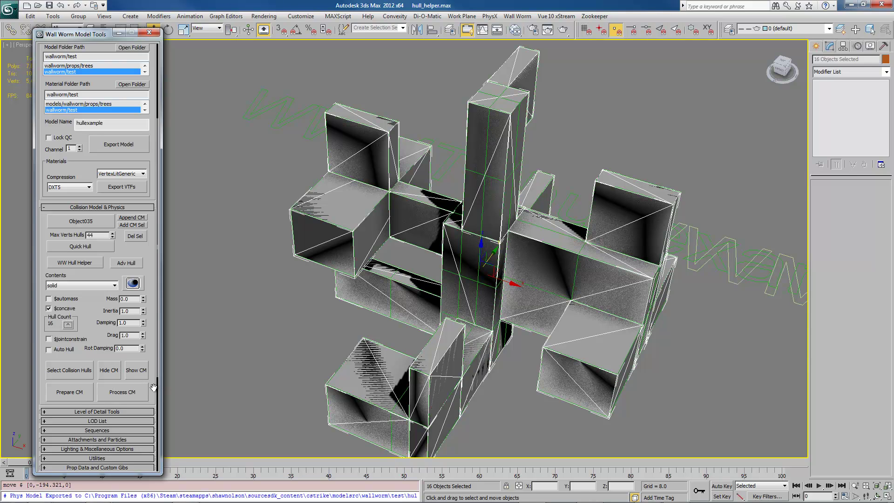
- Set Expensive Collision Hull Handling to Match $maxconvexpieces to Hull Count in the Wall Worm Model Tools settings
drag(153, 387, 147, 226)
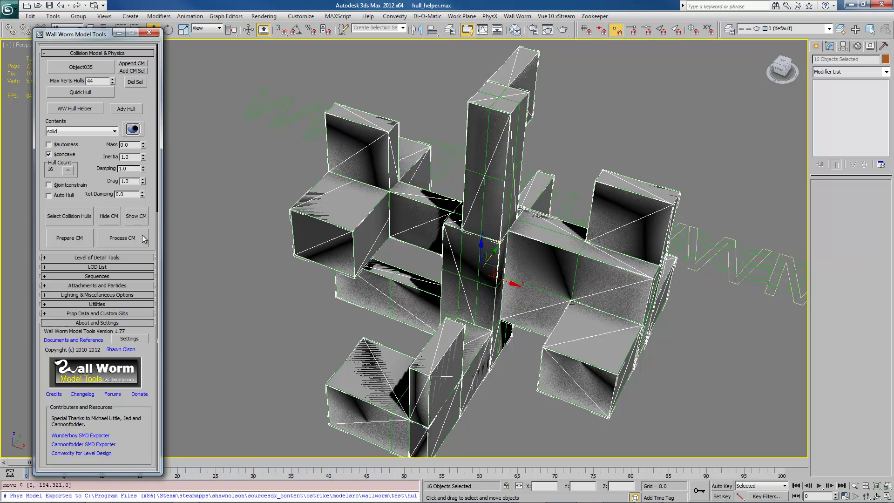
click(127, 340)
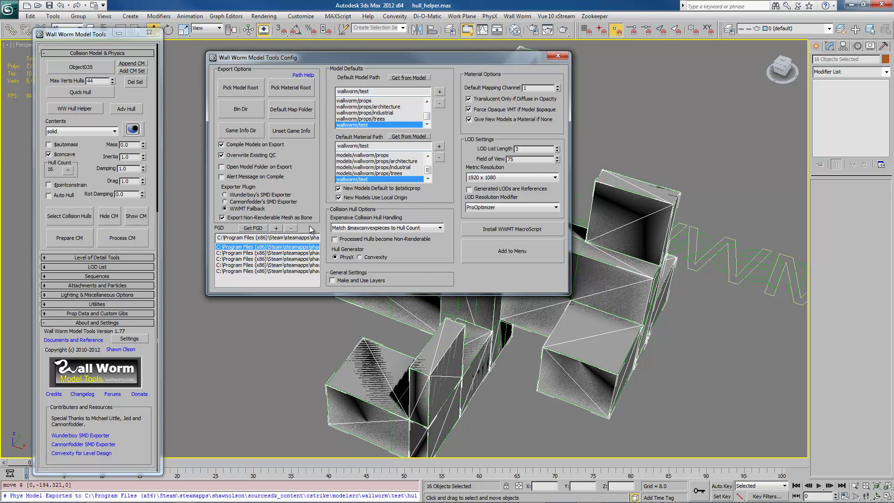
click(440, 228)
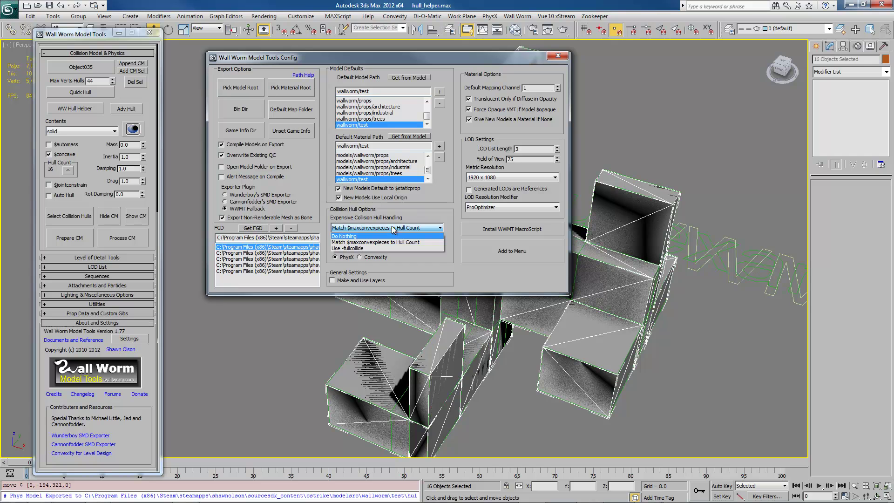
click(378, 242)
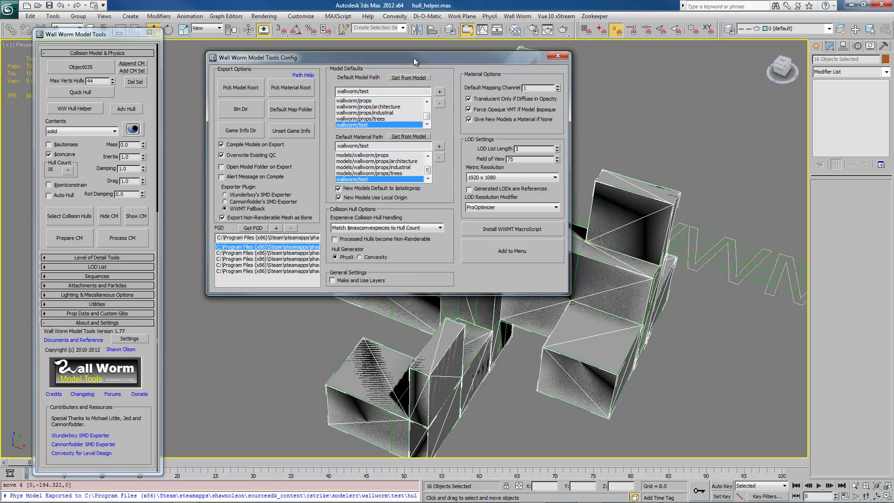
drag(413, 58, 380, 54)
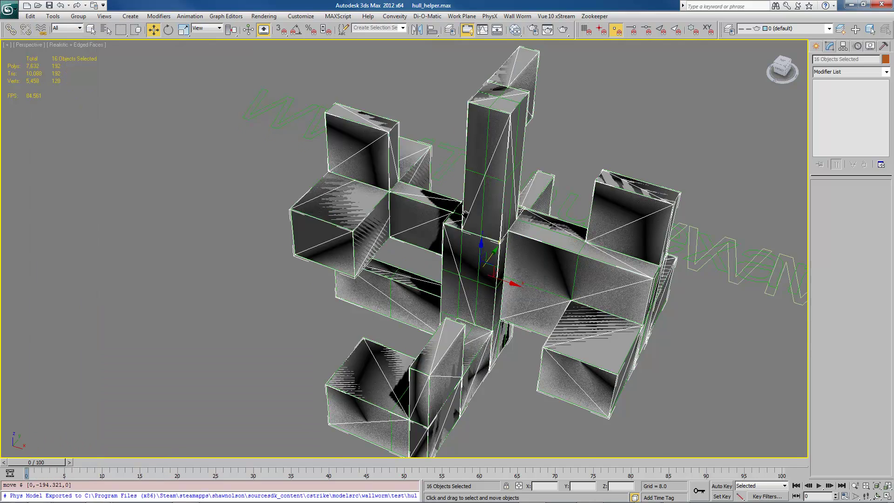
alt+middle_drag(419, 265, 429, 231)
scroll(429, 268, down, 5)
scroll(406, 223, up, 4)
scroll(429, 232, up, 3)
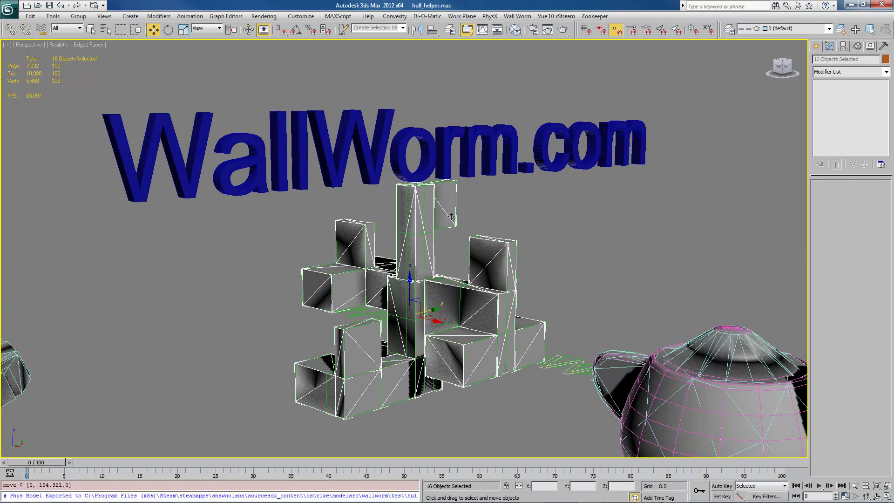